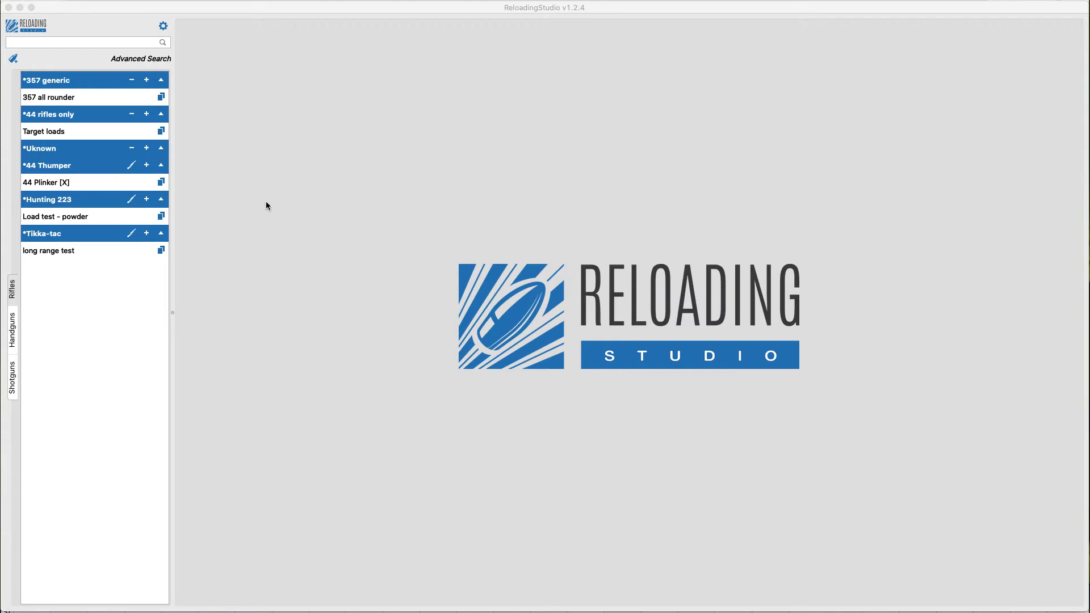
Step: Open the long range test group under Tikka-tac and examine the charge weight and cartridge OAL of the starting load recipe
click(61, 252)
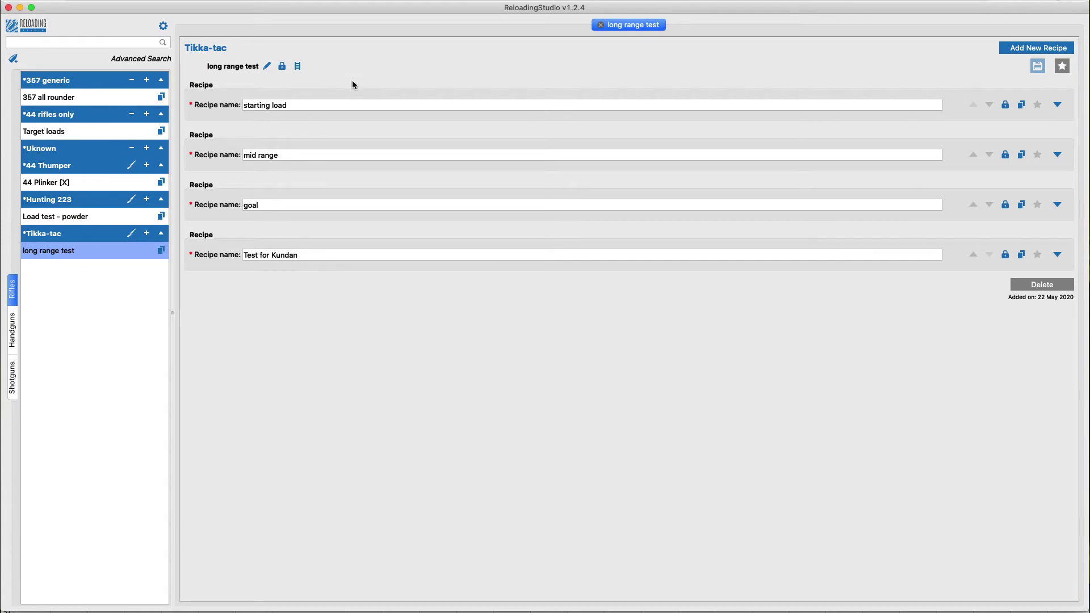
click(1057, 105)
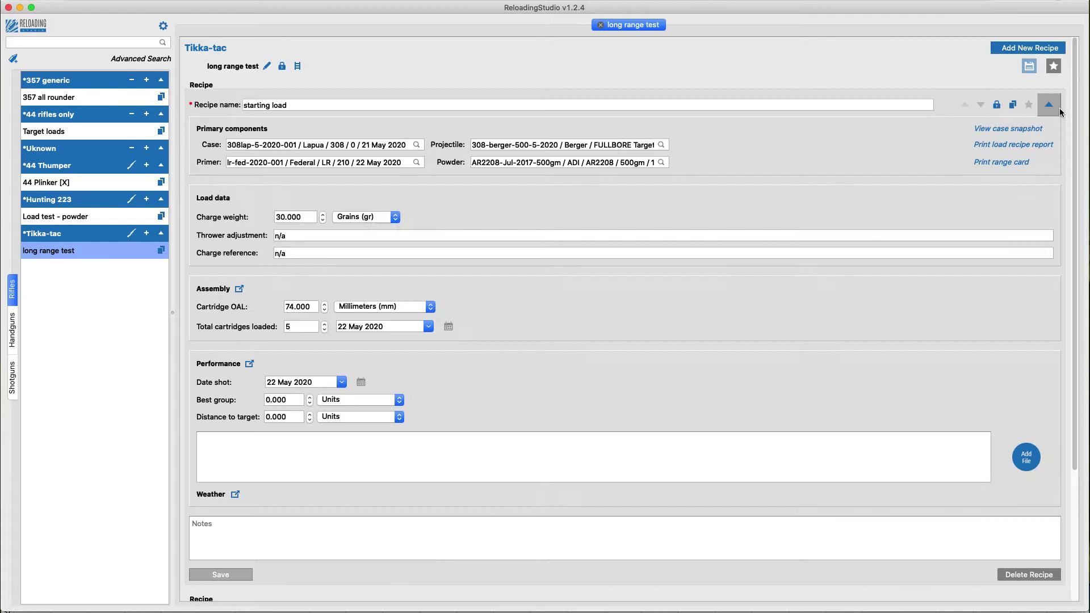
click(1058, 106)
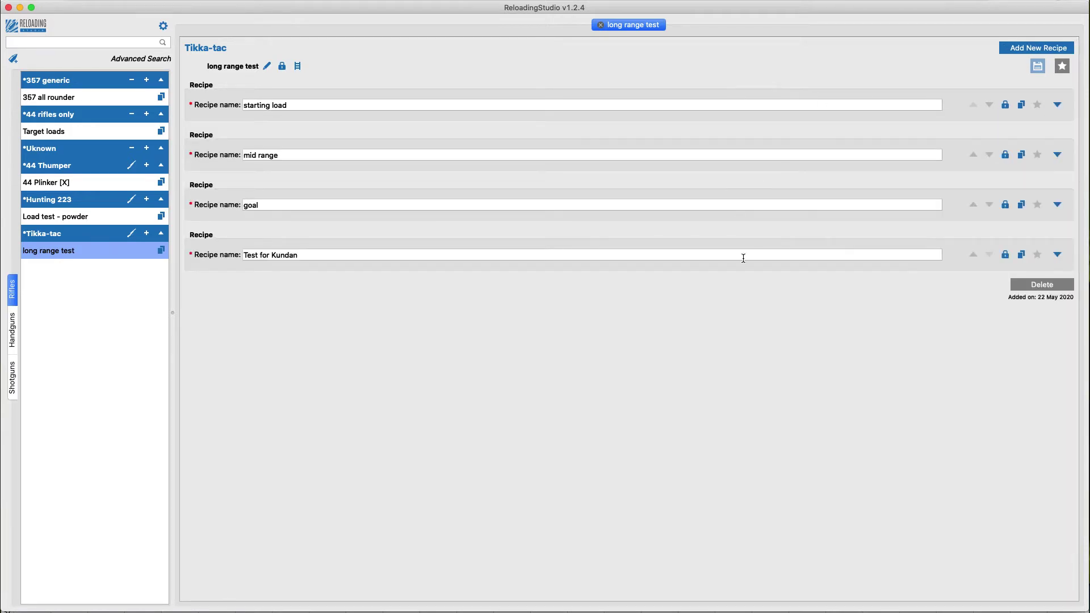
click(1057, 105)
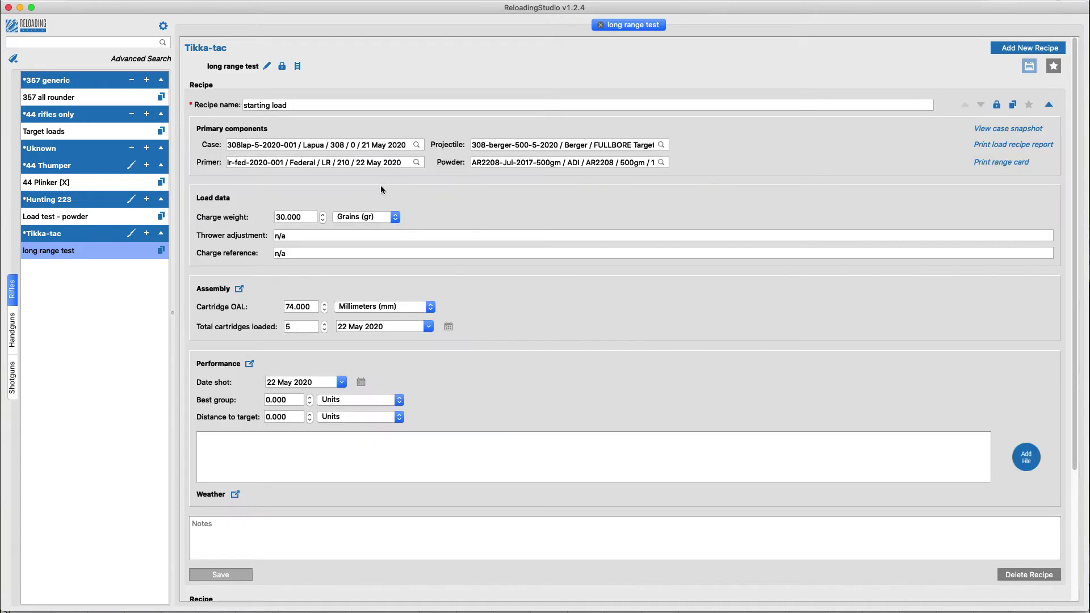
click(311, 306)
click(308, 223)
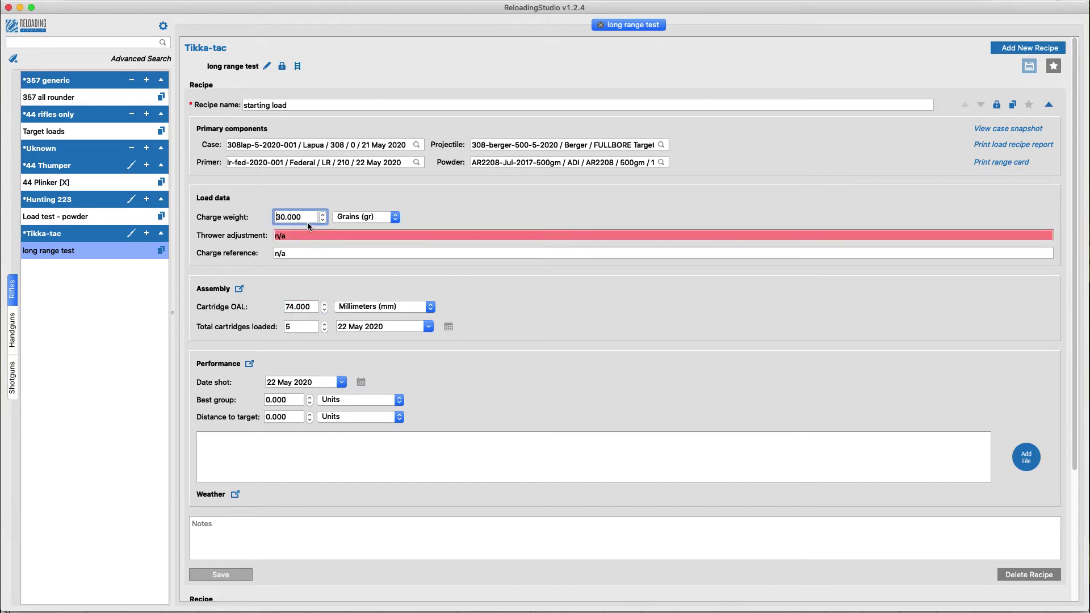
drag(301, 217, 275, 217)
Step: Expand the mid range and goal recipes to compare their charge weights and assembly data
scroll(628, 352, down, 5)
click(1047, 449)
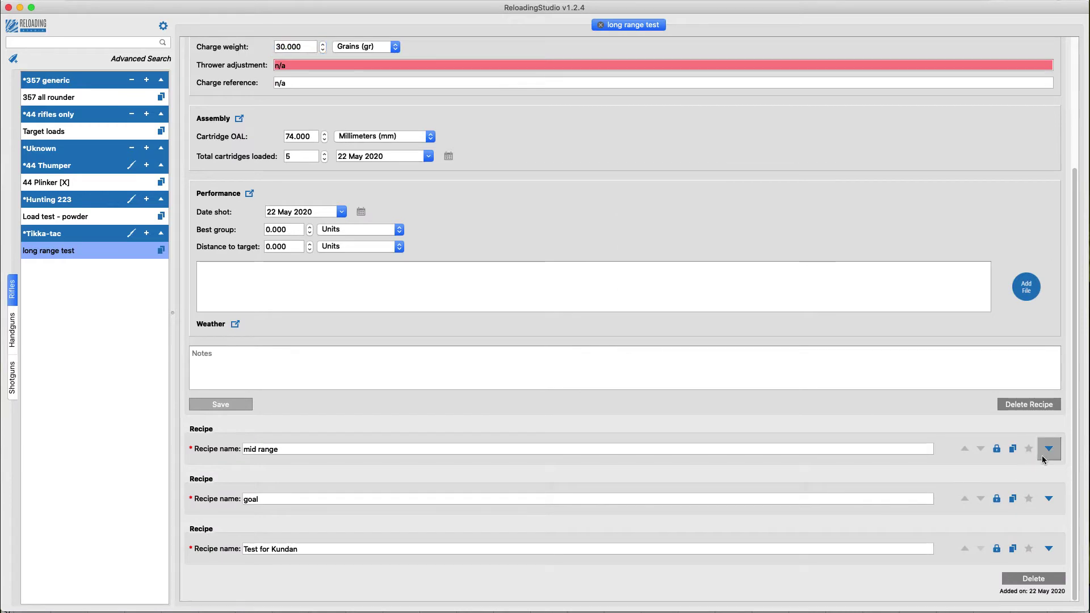
scroll(804, 490, down, 5)
scroll(502, 484, down, 9)
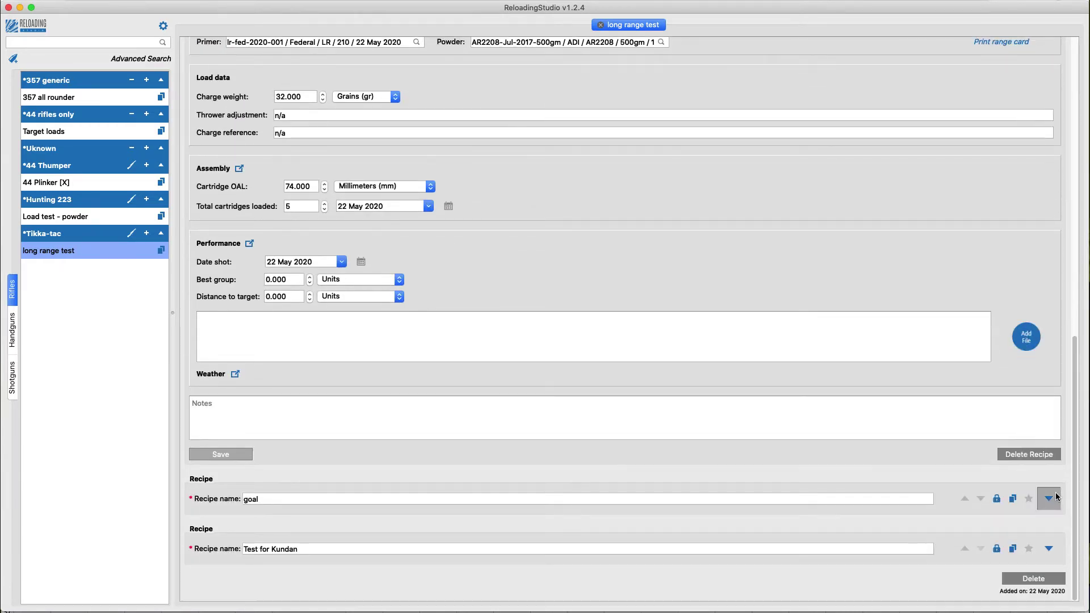
click(1049, 498)
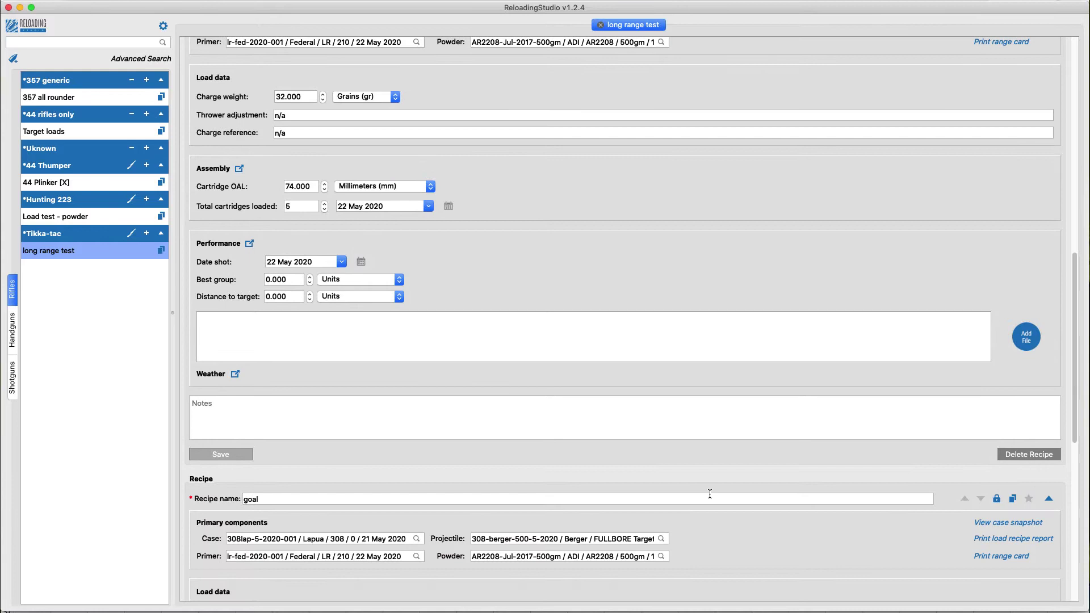
scroll(682, 497, down, 6)
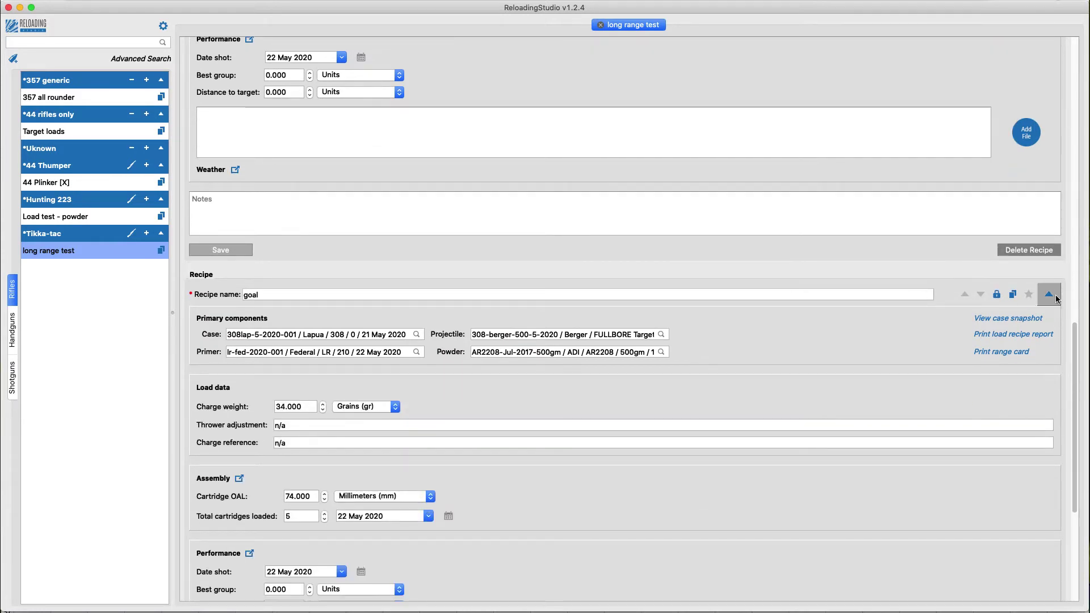
Step: Collapse the details of the goal, mid range and starting load recipes
click(1048, 294)
click(1049, 156)
scroll(1026, 391, up, 5)
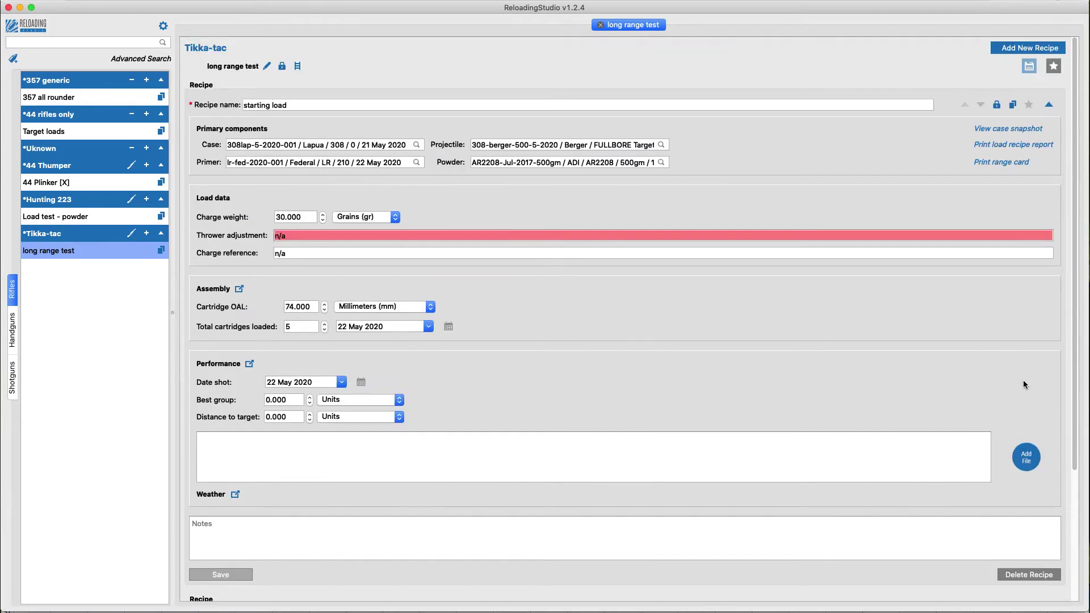
click(1058, 105)
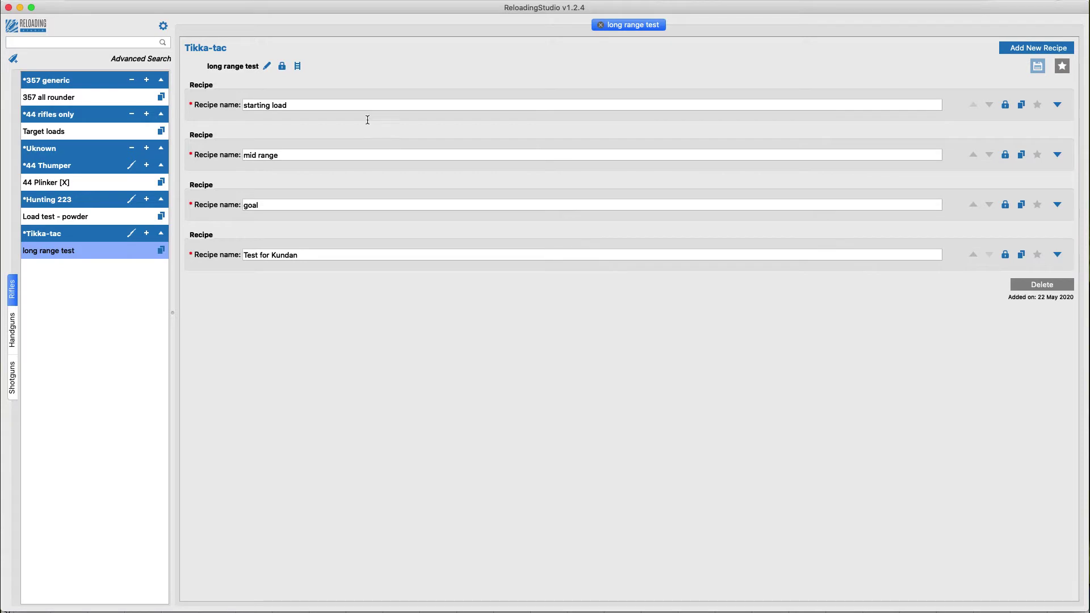
Step: View the ladder testing report for the long range test group with Charge as the variable, and close the report and its dialog
click(298, 66)
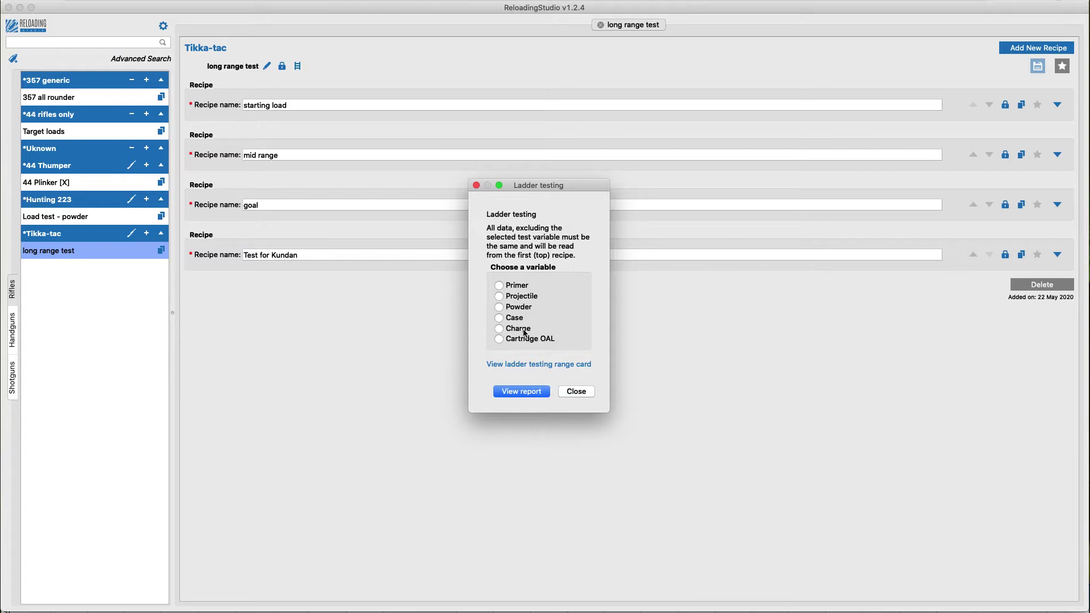
click(524, 331)
click(517, 392)
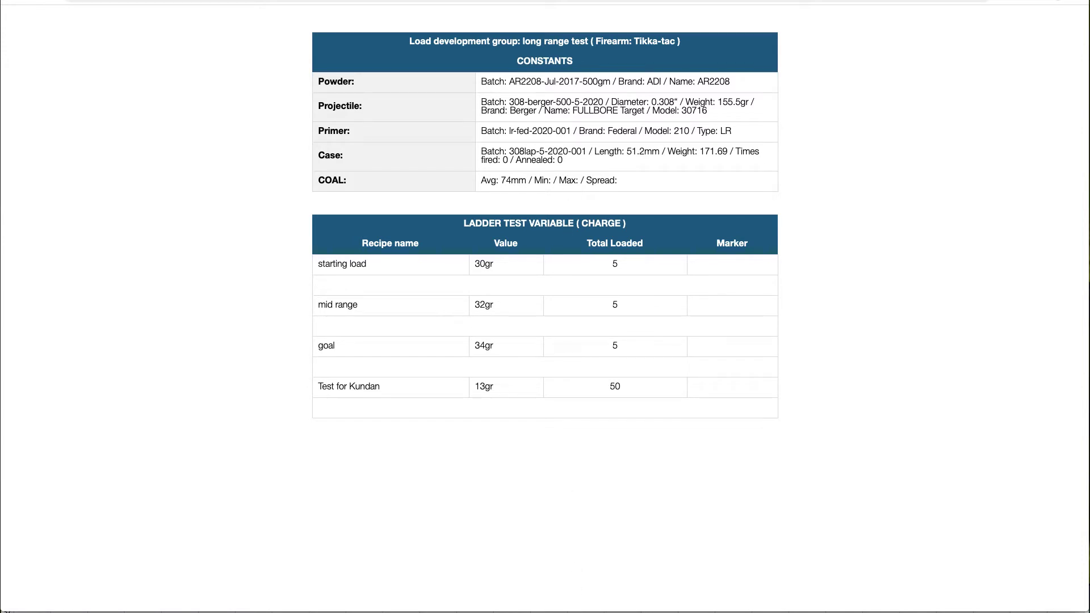
key(super+w)
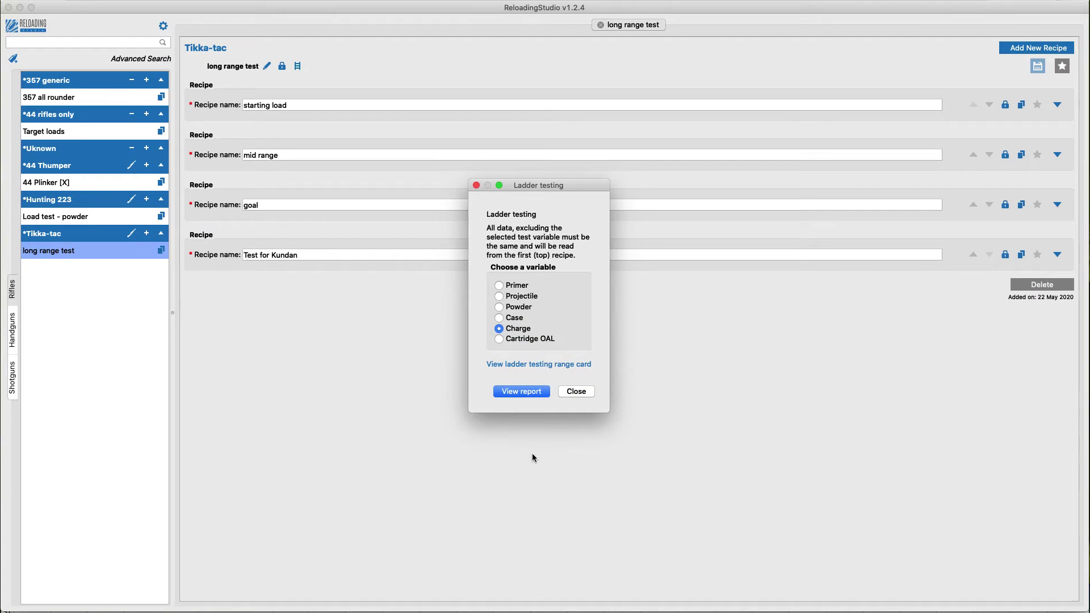
click(580, 396)
Step: Open the load recipe report for the starting load recipe and examine its load data, notes and component batches
click(1058, 106)
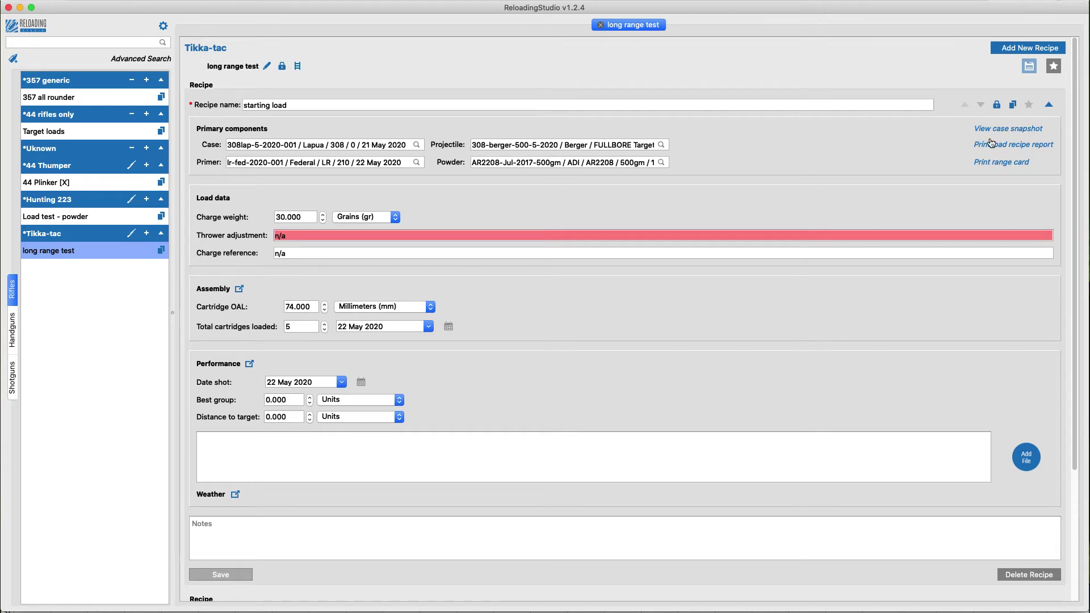
click(1031, 147)
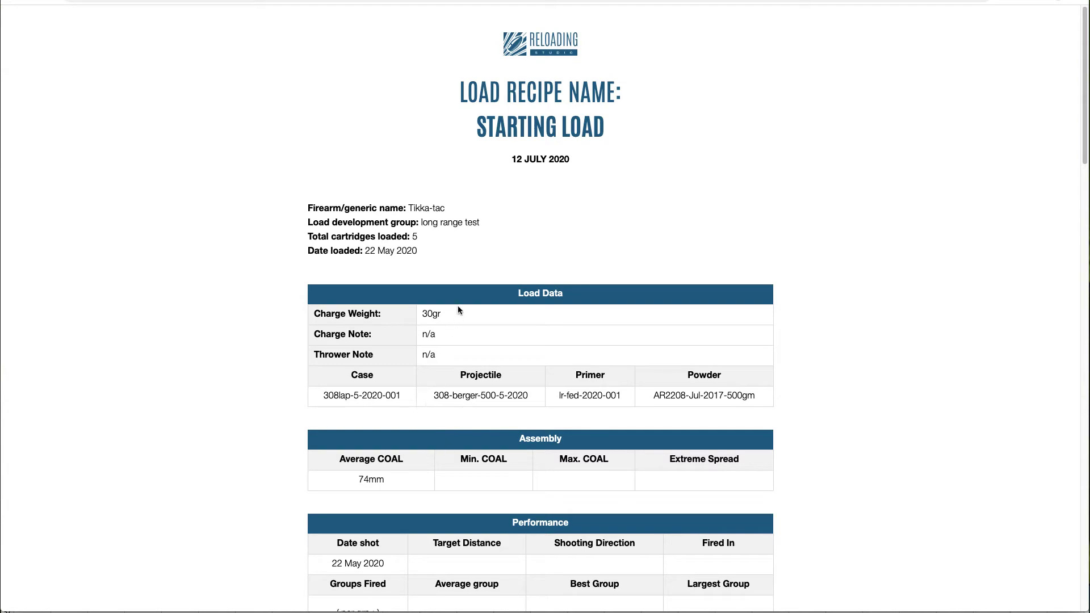
scroll(459, 309, down, 5)
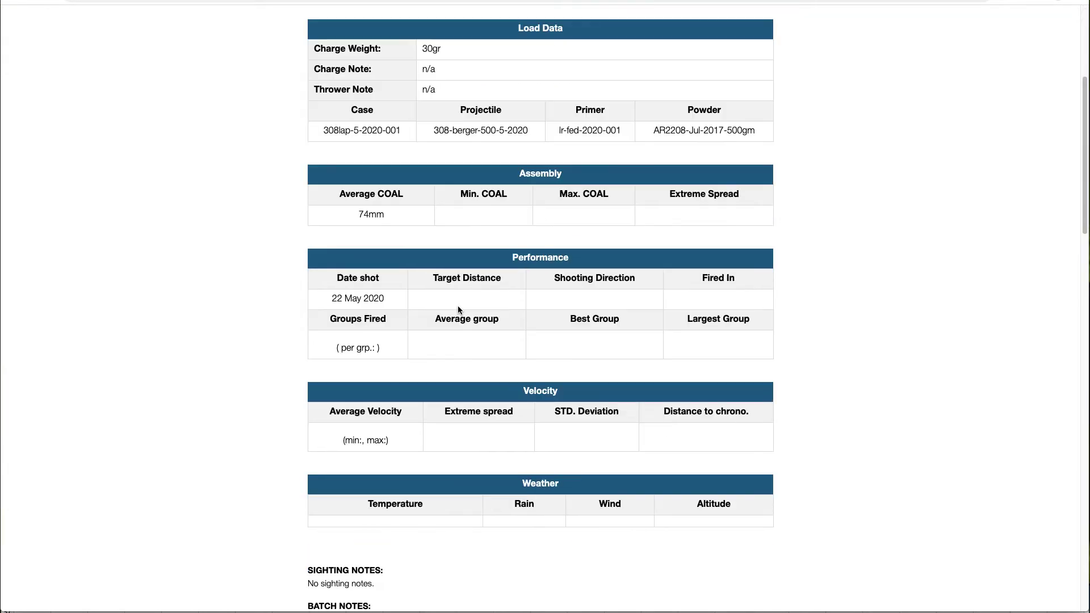
scroll(420, 287, up, 1)
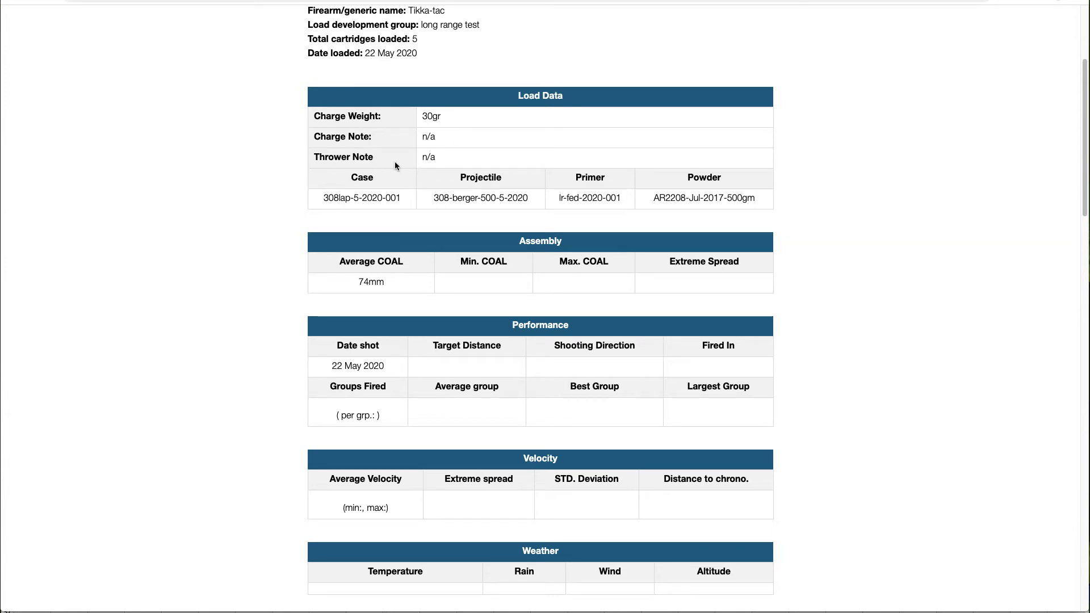
drag(421, 137, 455, 169)
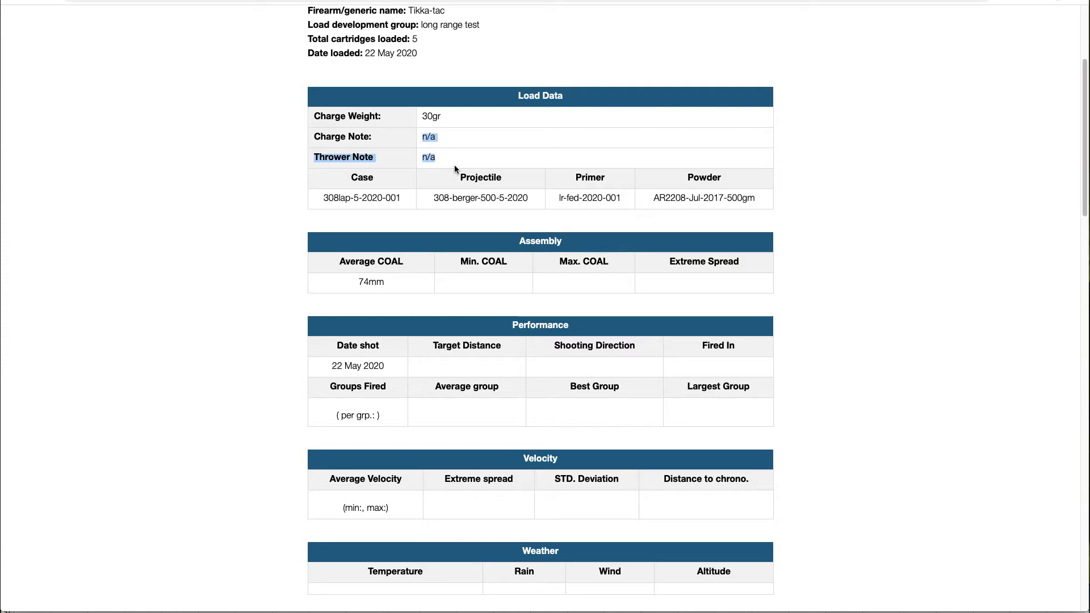
click(470, 150)
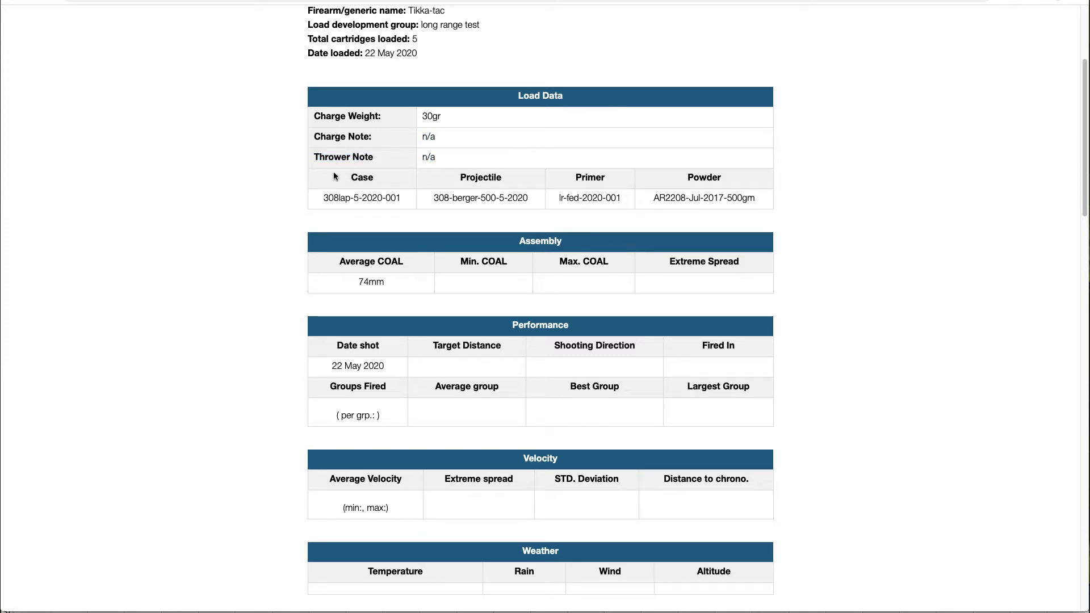
drag(335, 177, 708, 206)
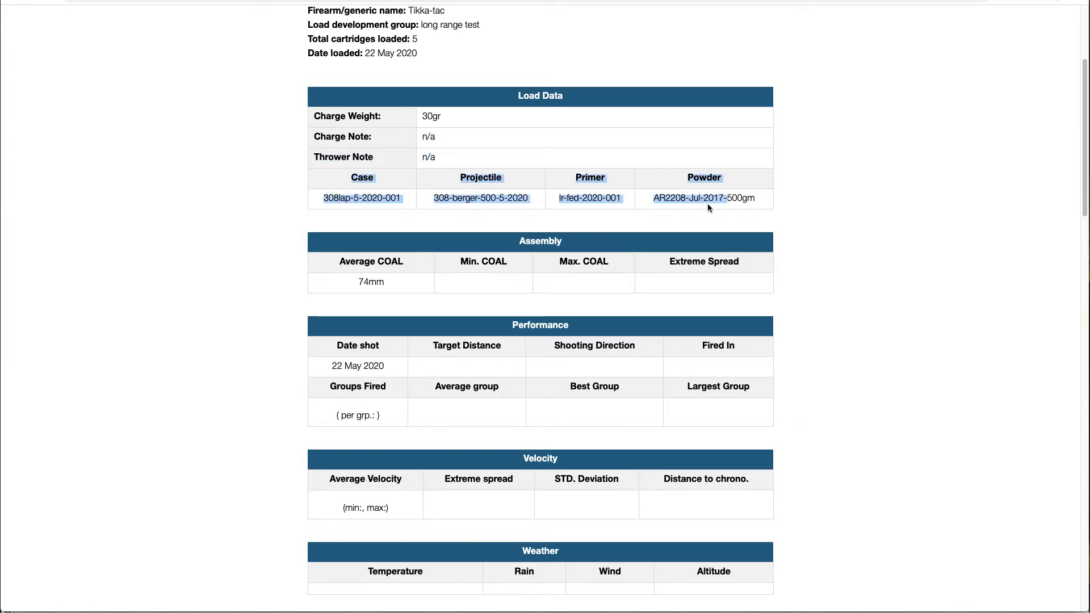
click(708, 206)
Step: Read through the report's component index, covering the projectile, primer and powder details
scroll(430, 340, down, 20)
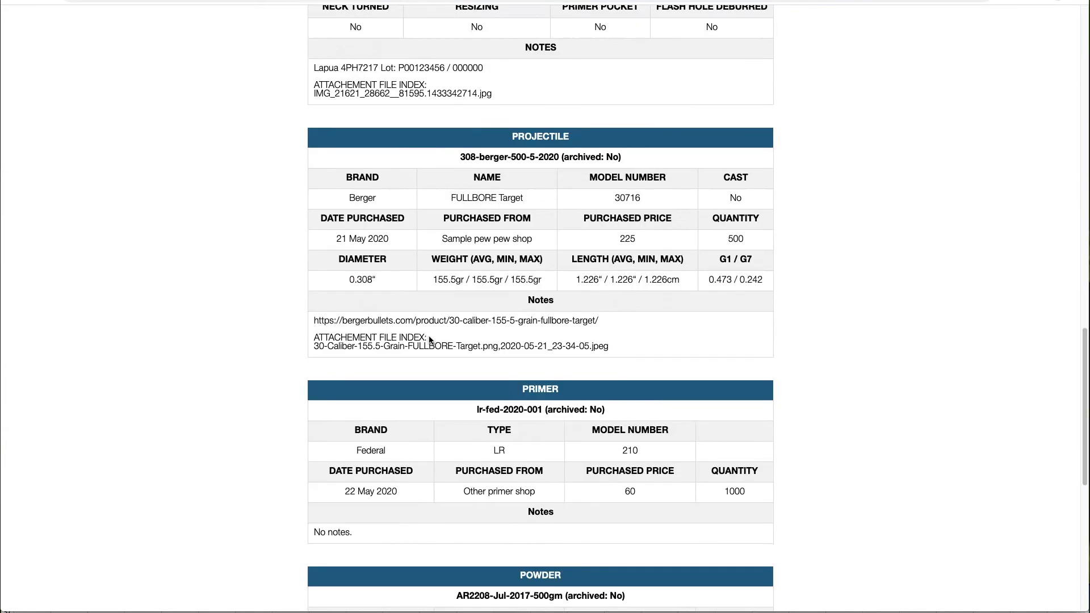
scroll(430, 339, down, 8)
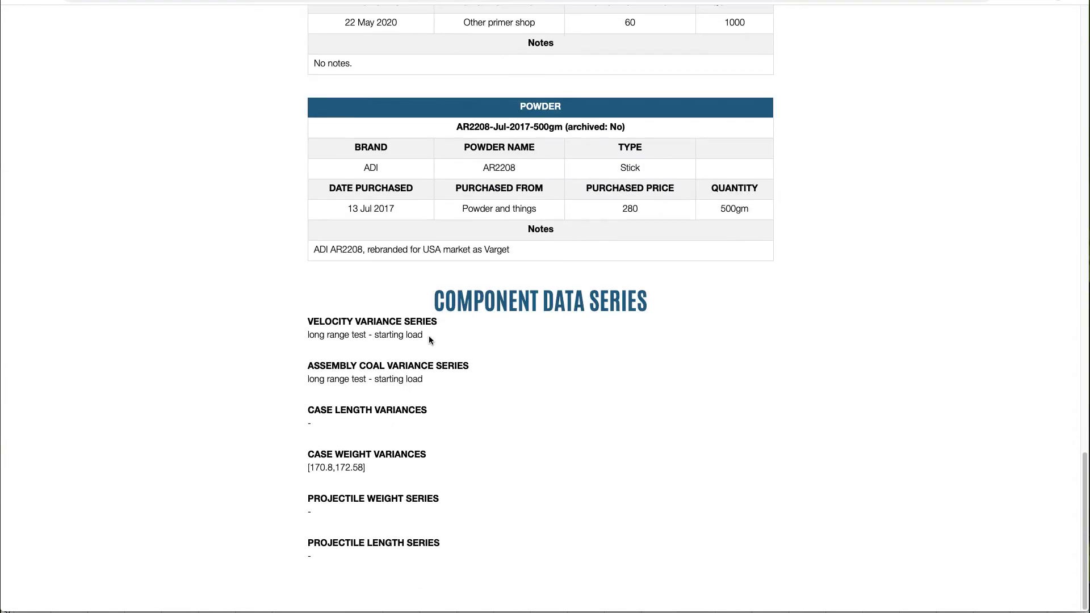
scroll(427, 453, up, 8)
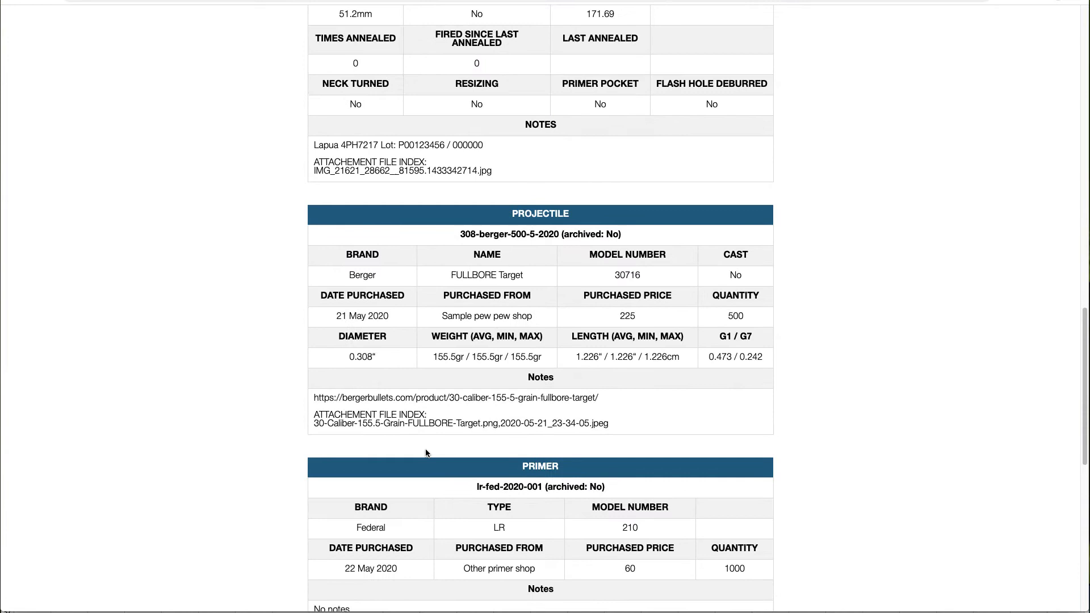
scroll(435, 366, down, 4)
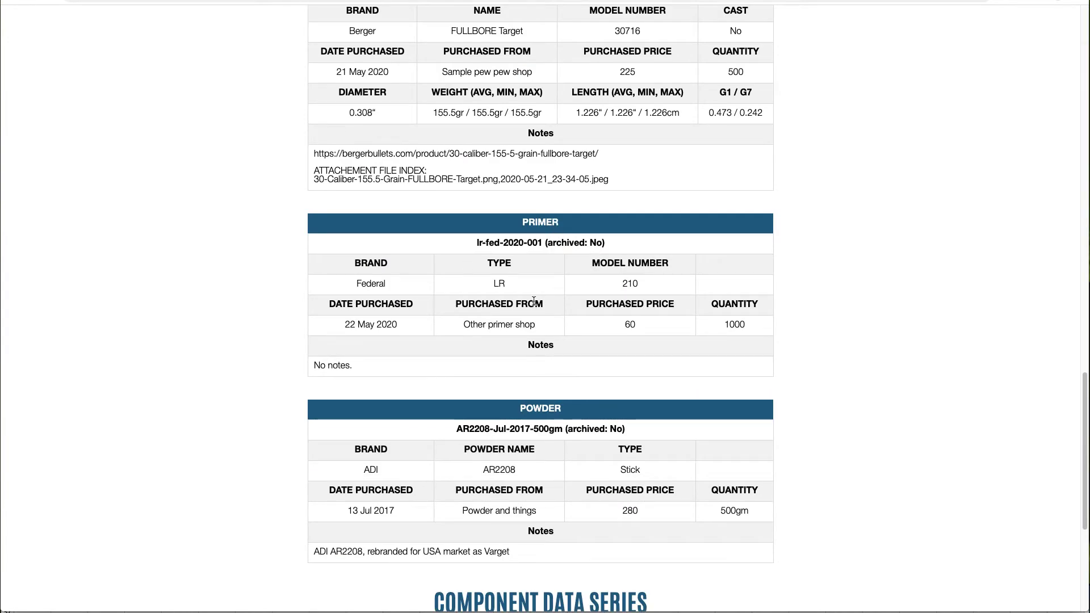
scroll(534, 301, down, 5)
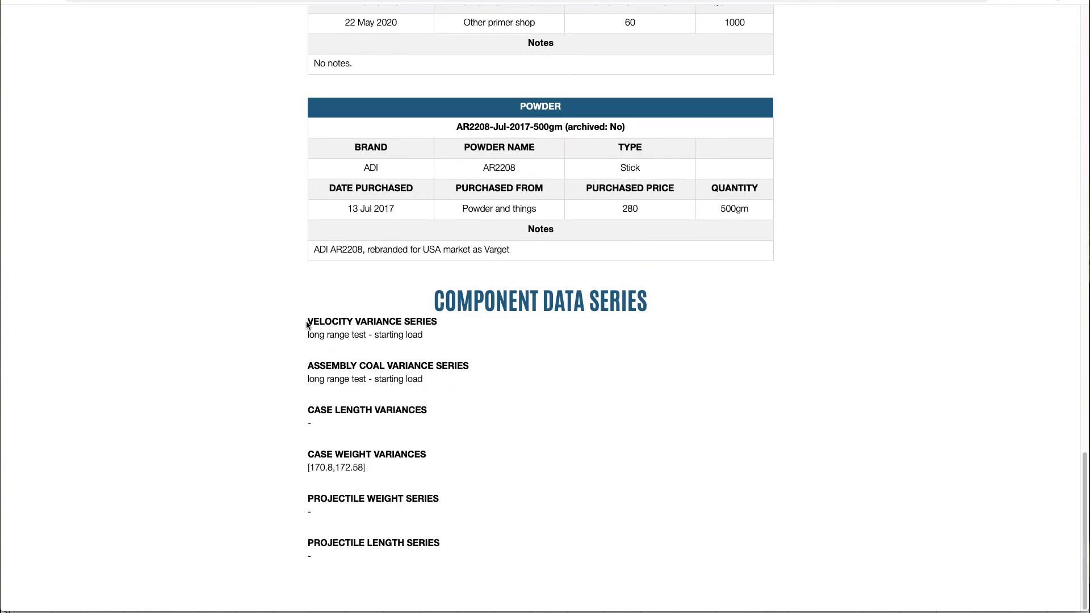
Step: Examine the velocity, assembly COAL and case weight variance entries in the report's Component Data Series
drag(307, 325, 388, 429)
click(364, 457)
drag(310, 456, 409, 475)
click(409, 476)
triple_click(321, 466)
click(503, 490)
Step: Skim the whole load recipe report again, close it, and view the range card of the starting load recipe
scroll(514, 486, up, 15)
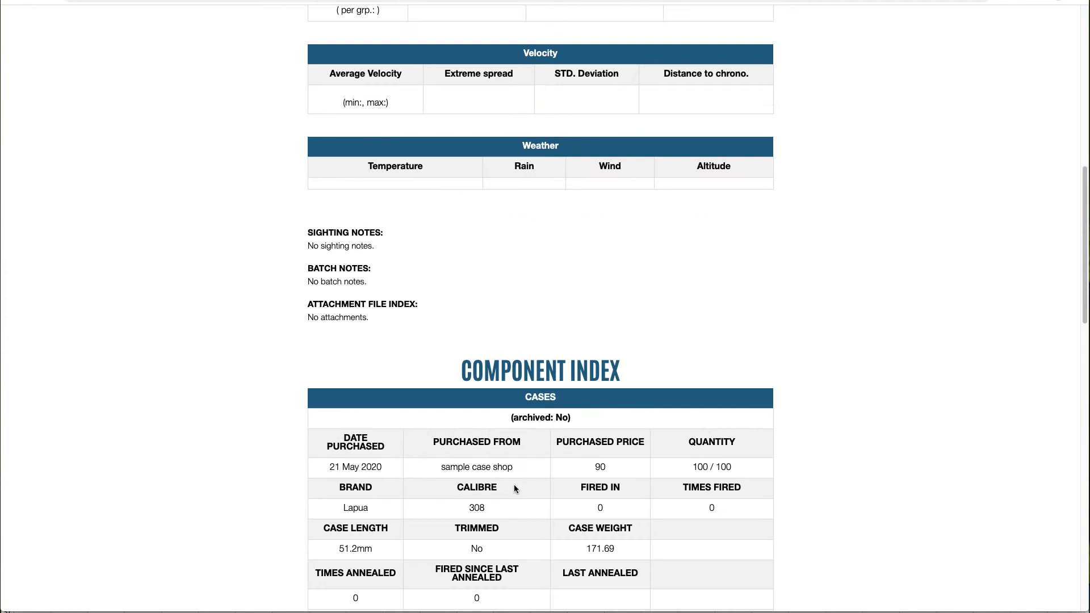
scroll(513, 486, up, 15)
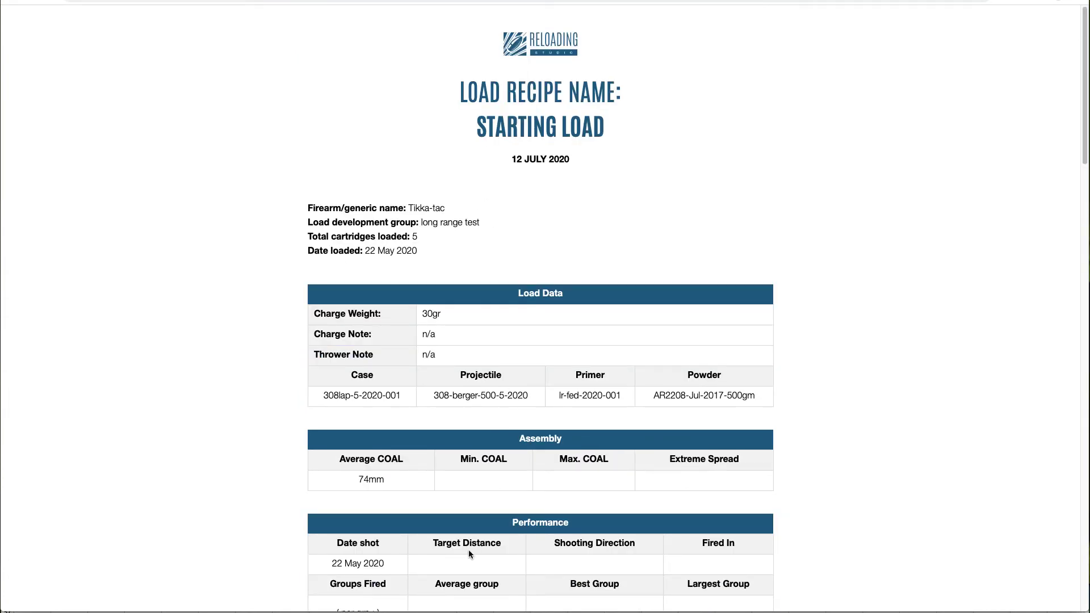
scroll(467, 501, down, 20)
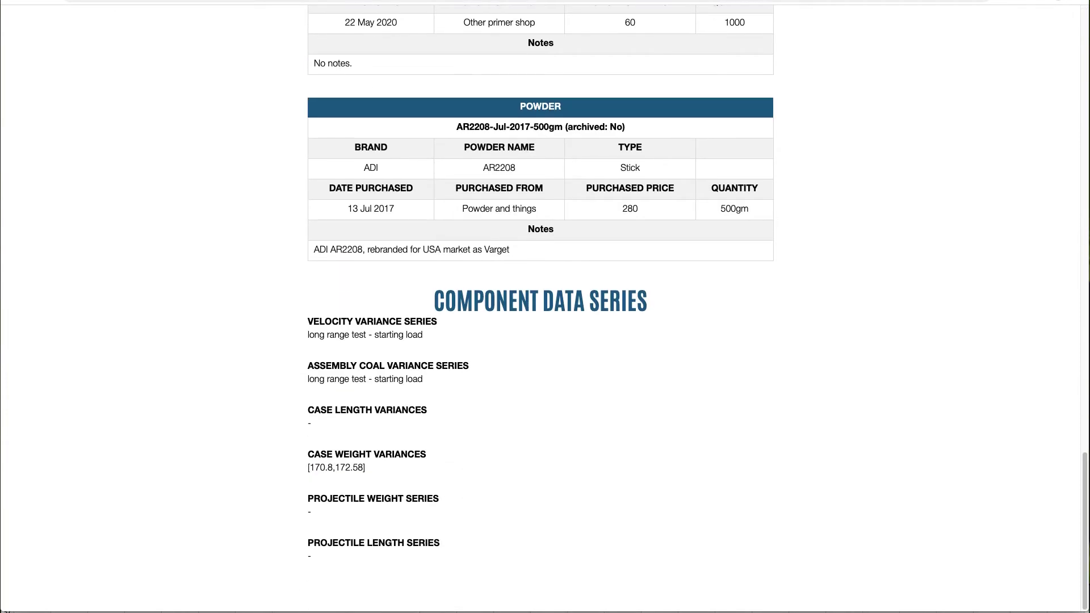
key(super+w)
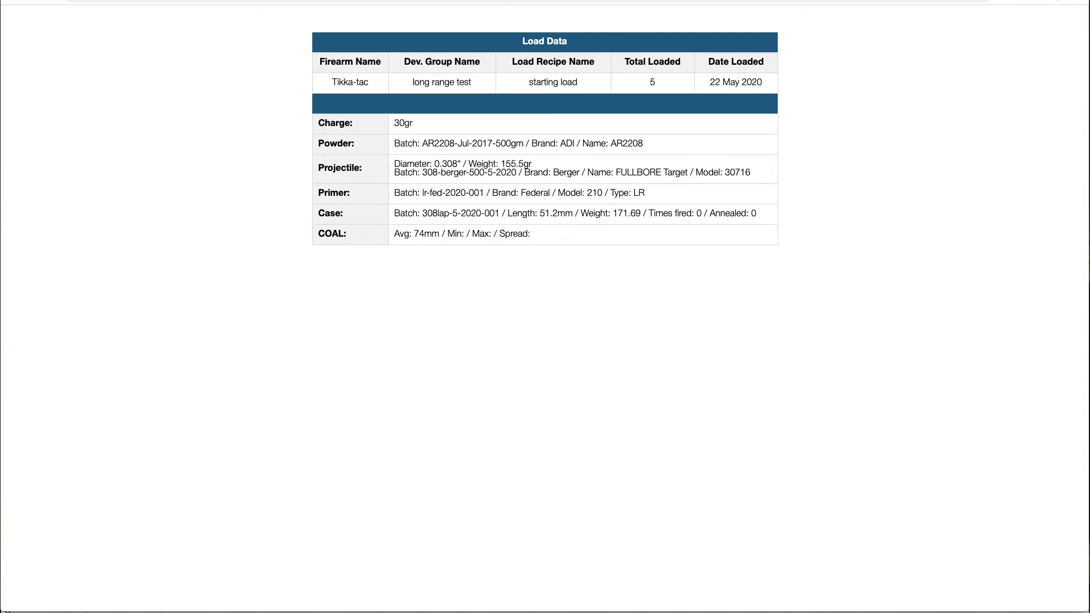
key(super+w)
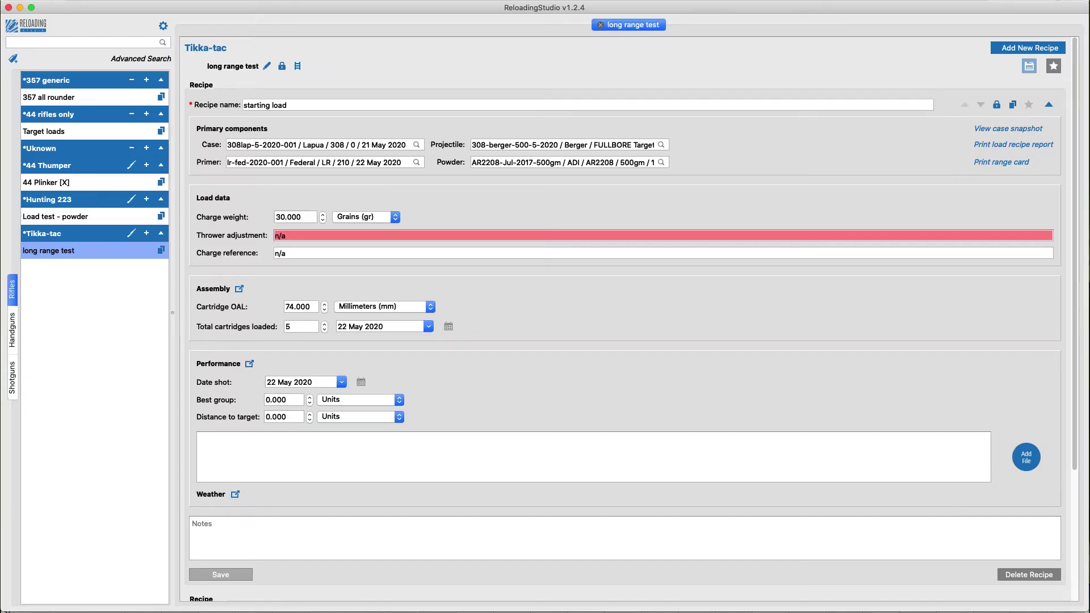
Step: Copy the starting load recipe's case snapshot data into a blank Excel workbook, starting at cell B4
click(1011, 130)
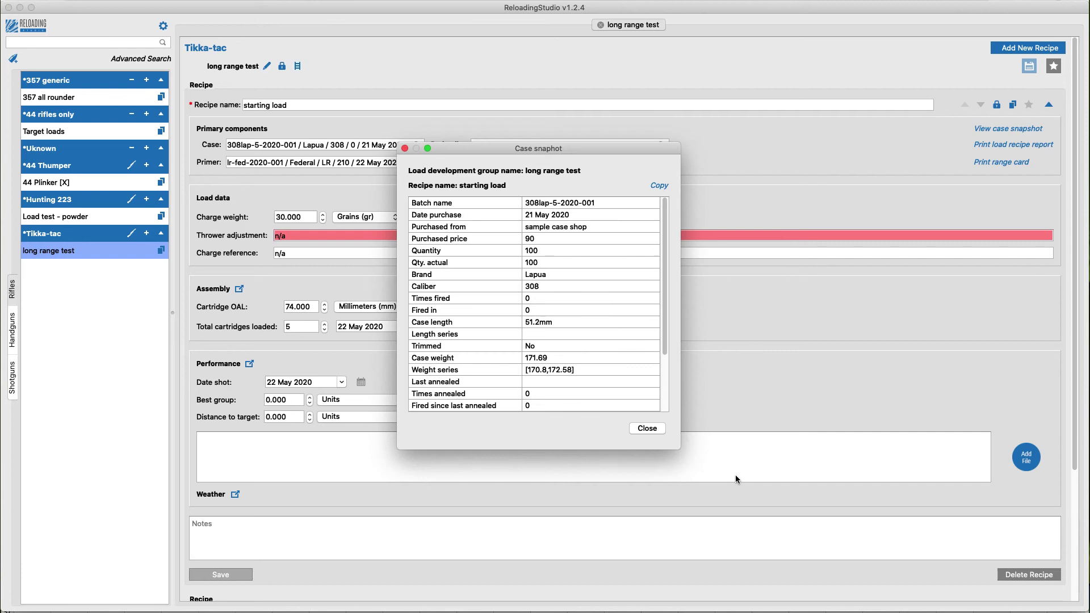
drag(678, 450, 798, 572)
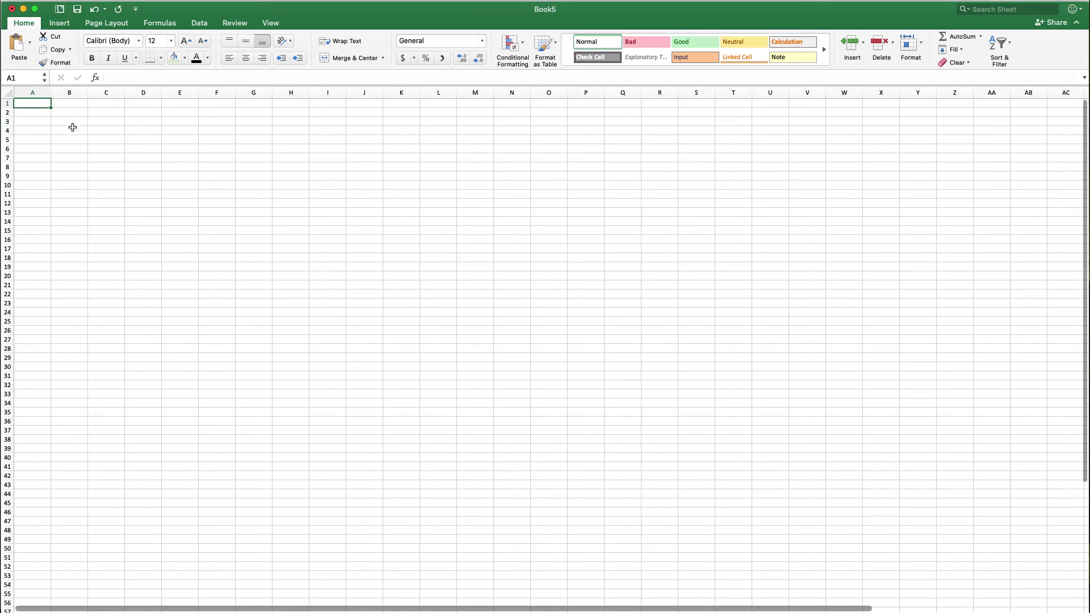
click(73, 127)
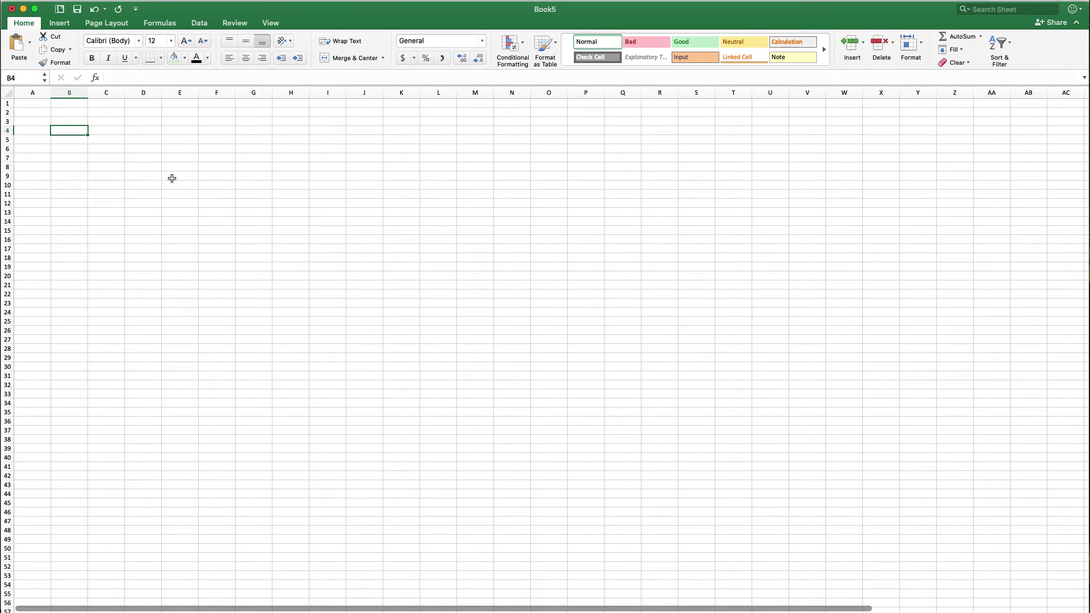
key(super+v)
click(202, 185)
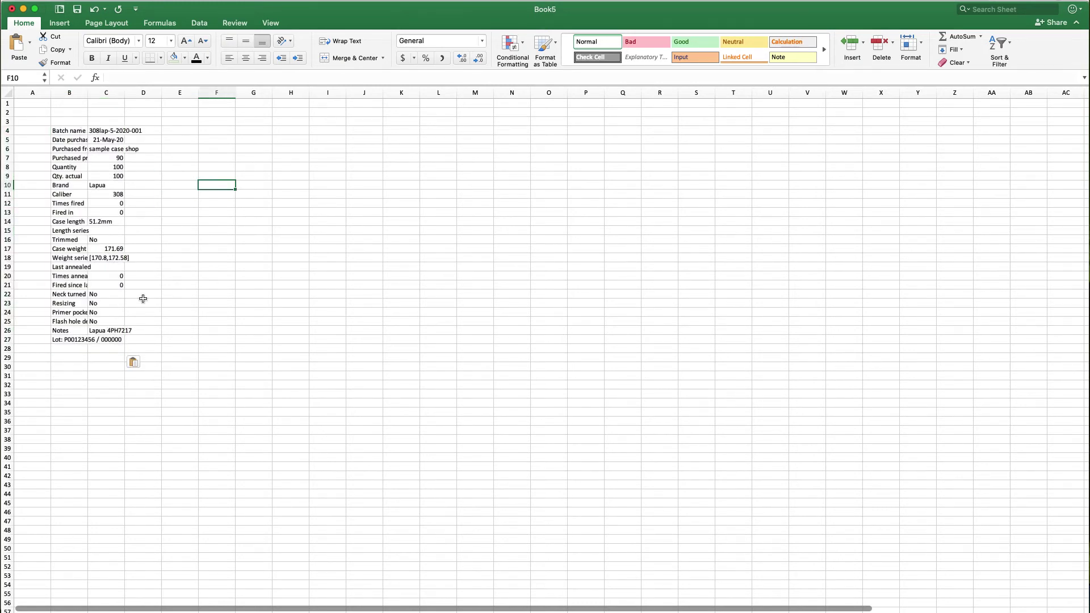
Step: Widen columns B and C to fit the pasted case data and left-align the cells in B3:D28
double_click(88, 92)
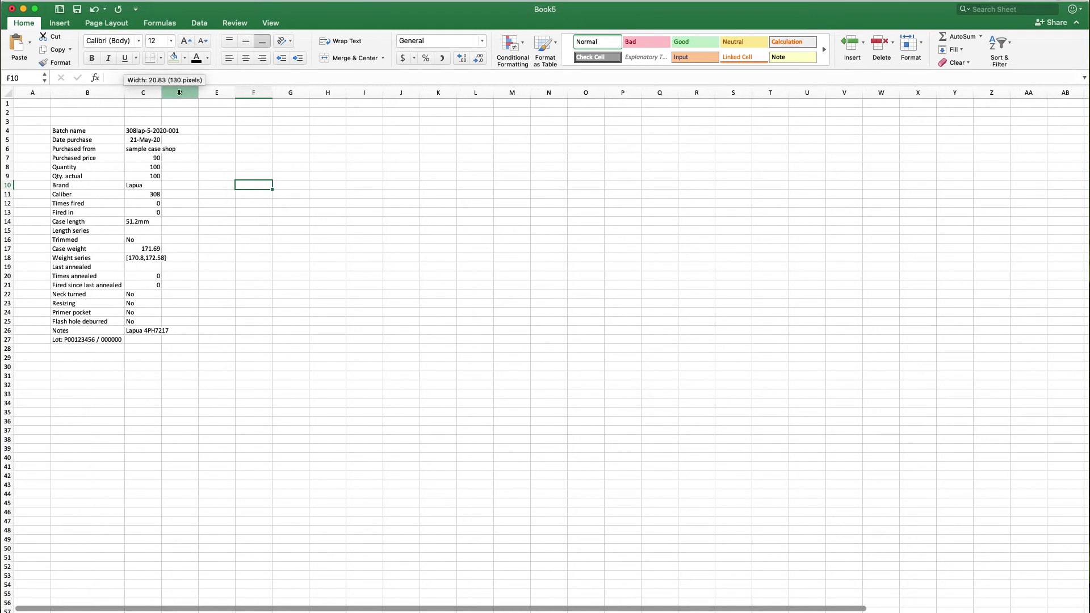
drag(162, 93, 227, 93)
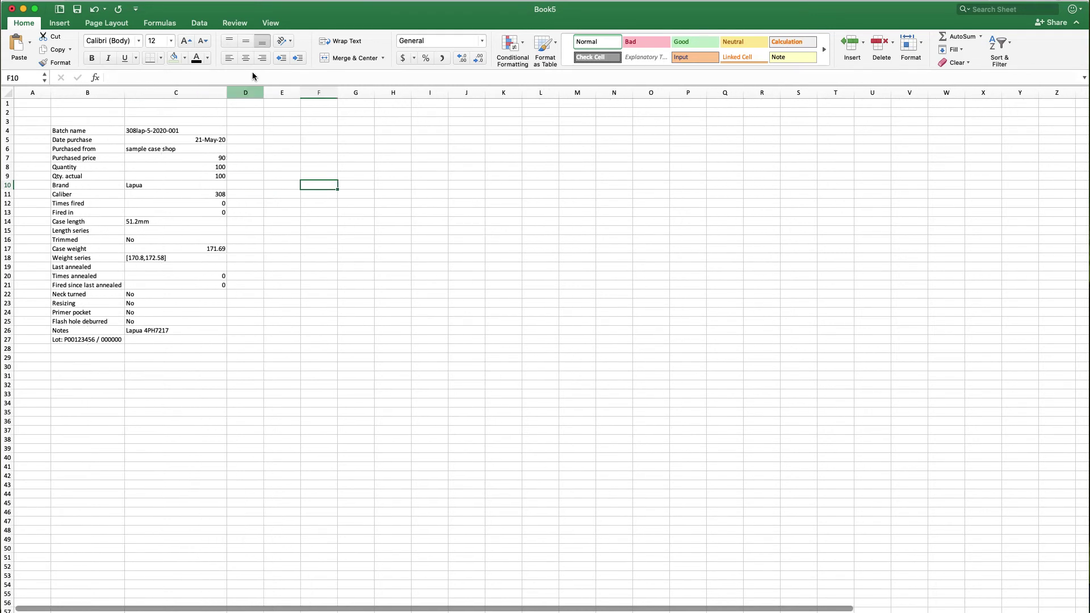
click(230, 58)
drag(89, 114, 54, 122)
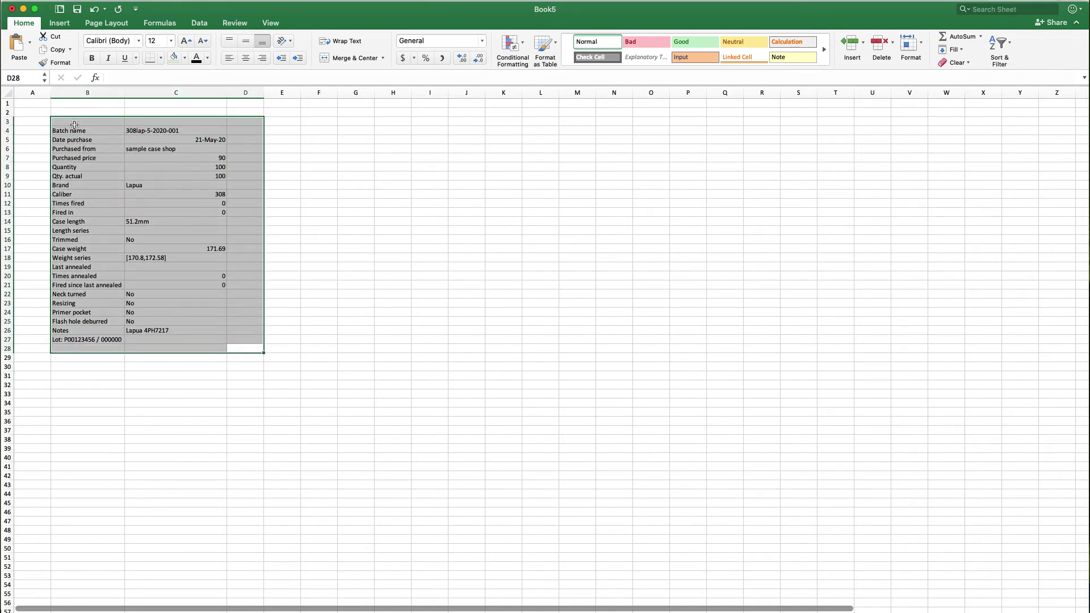
click(229, 58)
click(243, 203)
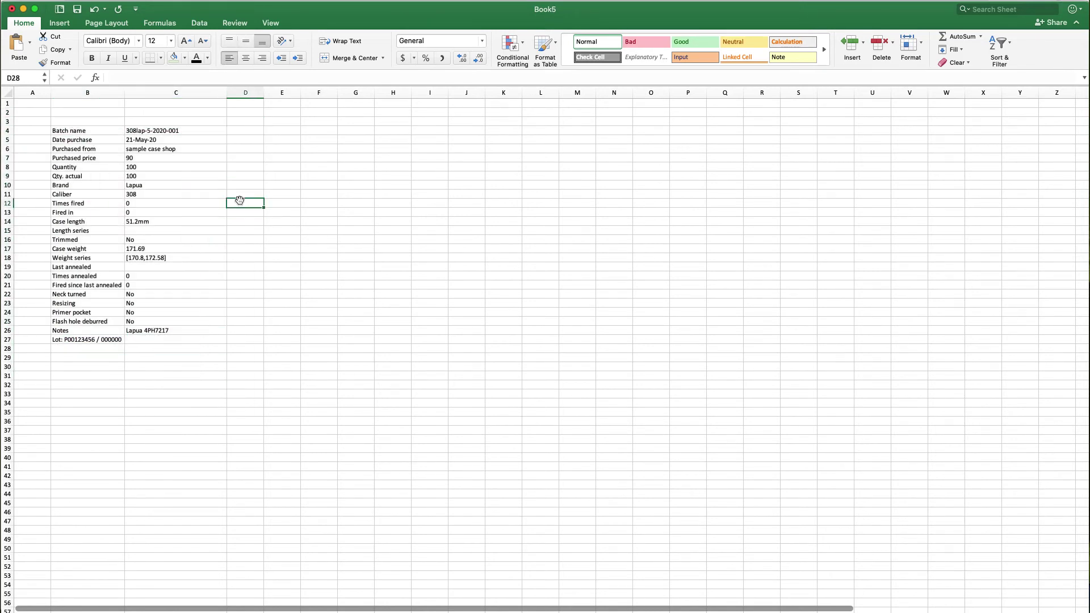
Step: Make the "Batch name" label in cell B4 bold
click(74, 131)
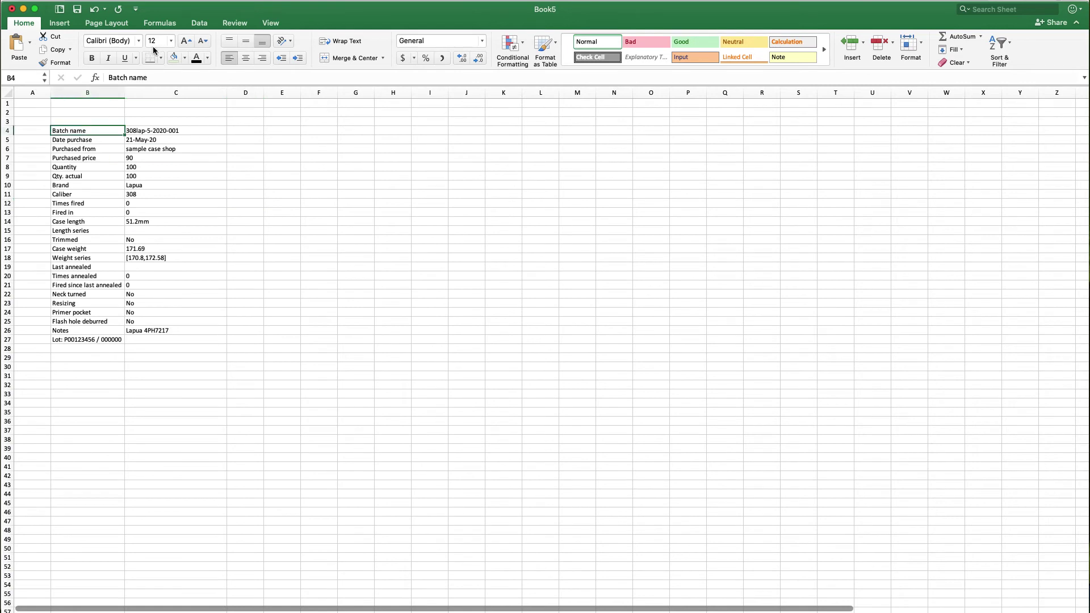
click(90, 59)
click(295, 220)
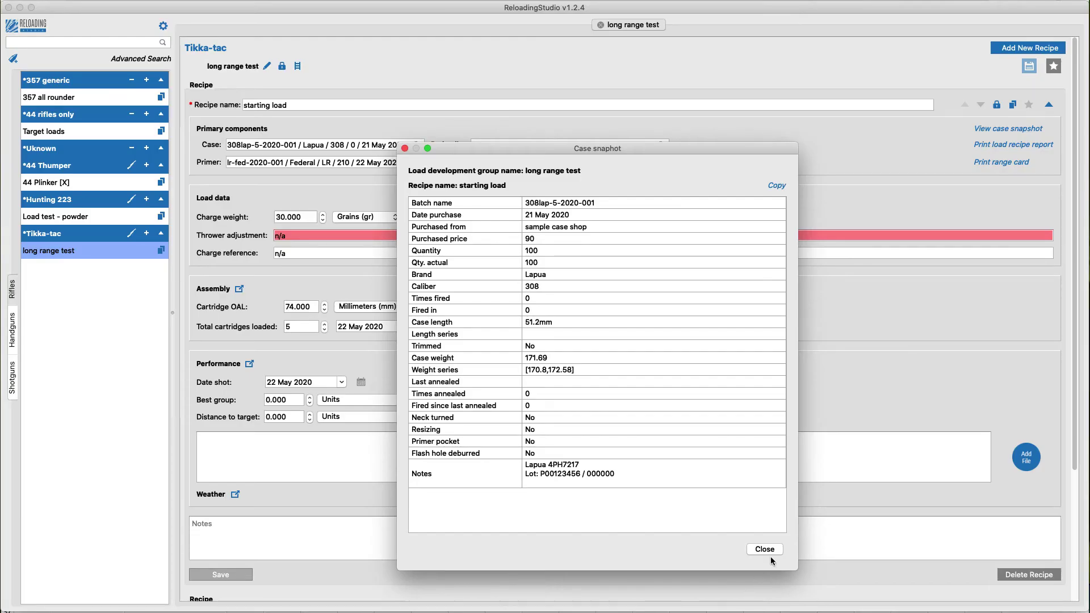
Step: Switch back to ReloadingStudio, close the case snapshot, and view the starting load's case snapshot once more before closing it
click(764, 550)
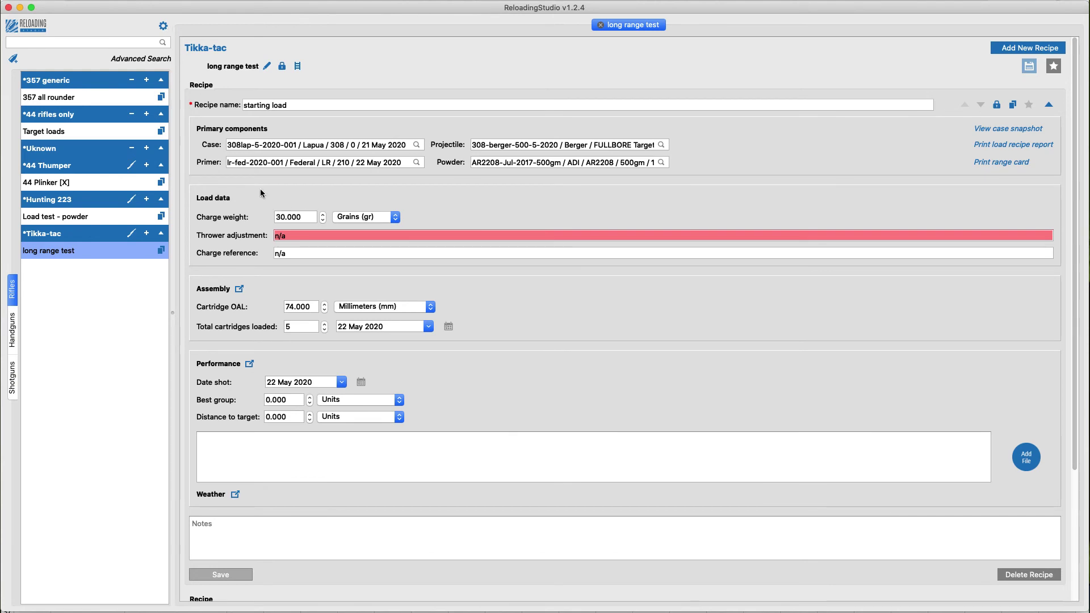
click(1014, 130)
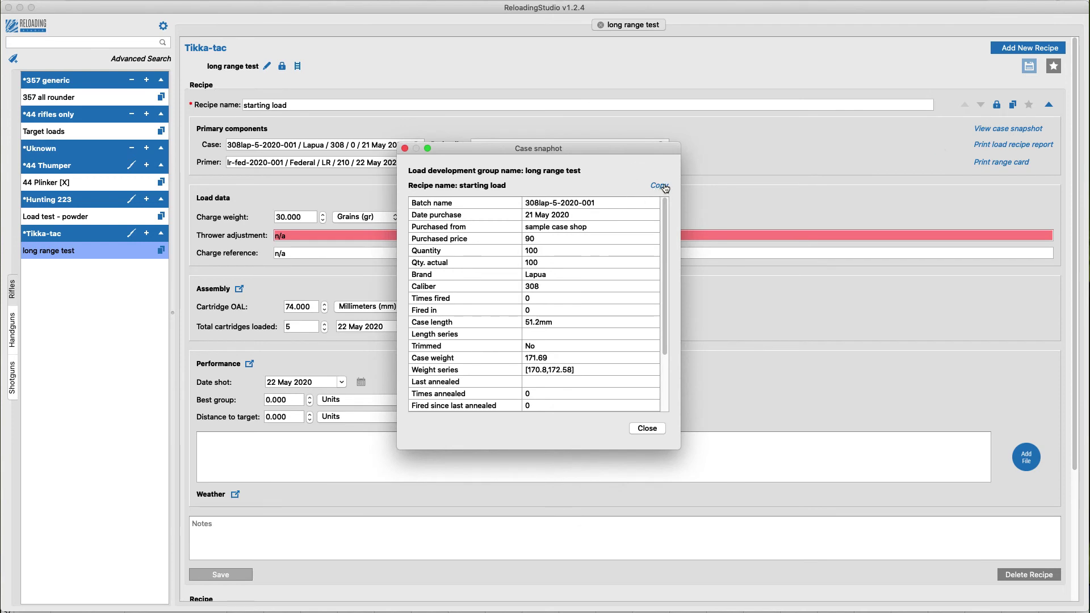
click(648, 429)
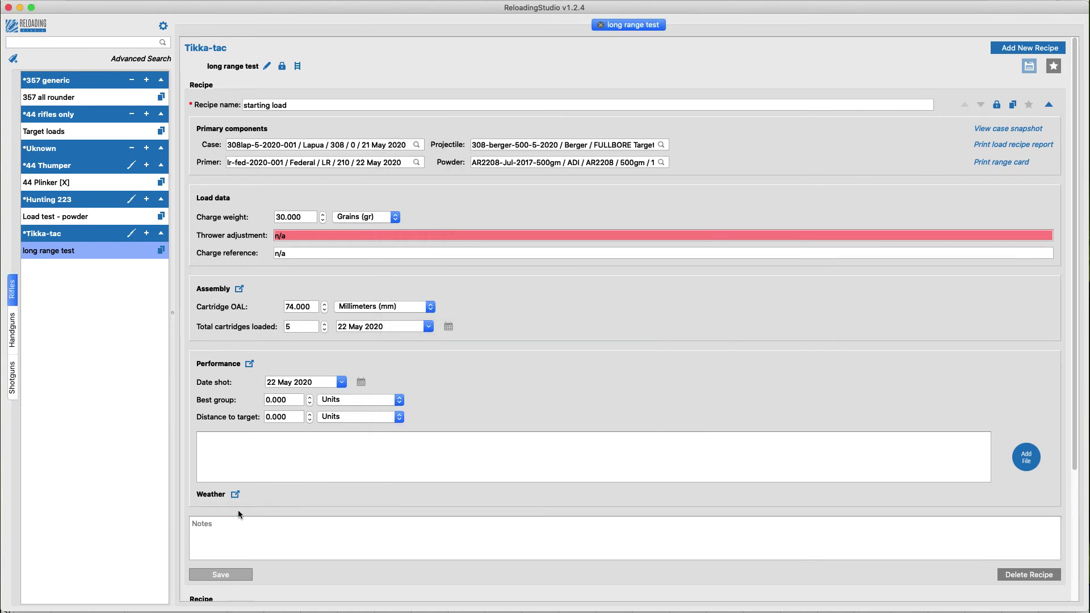
Step: Open the Projectiles inventory from the settings and copy its whole projectiles table
click(162, 26)
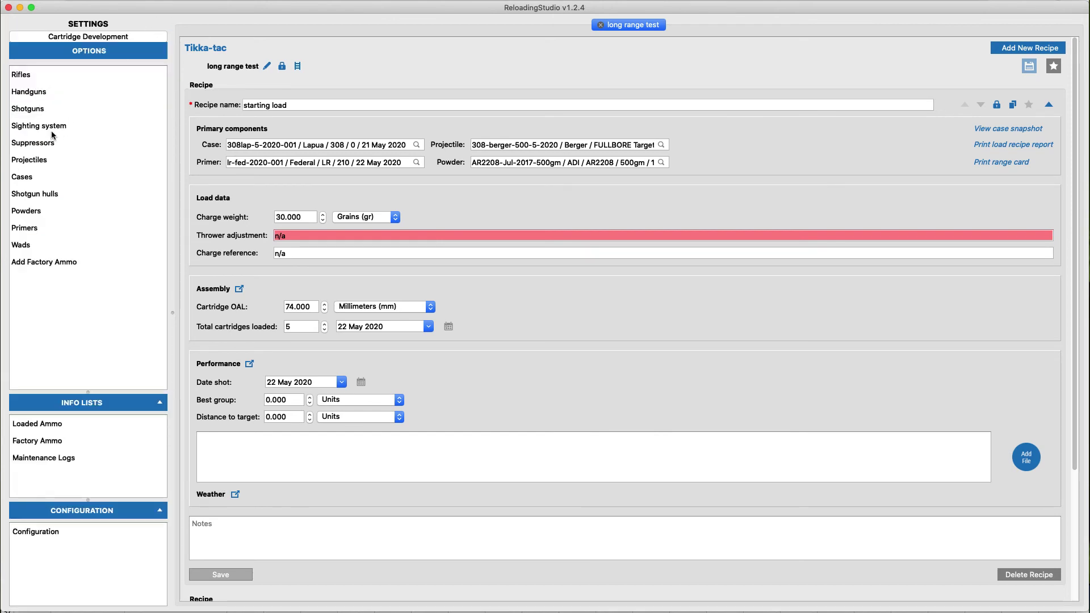
click(43, 161)
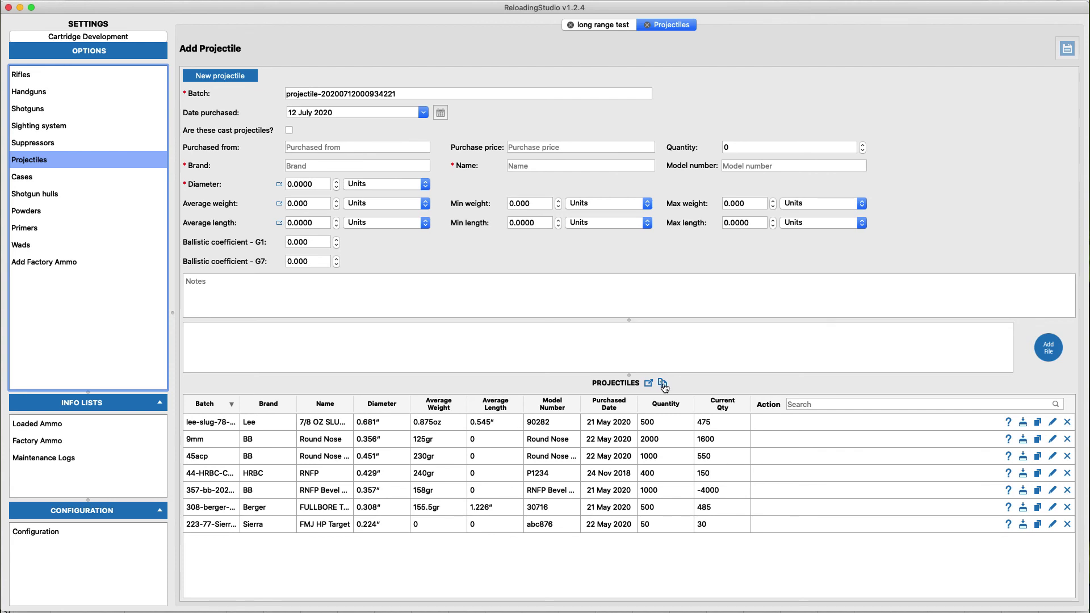
click(663, 385)
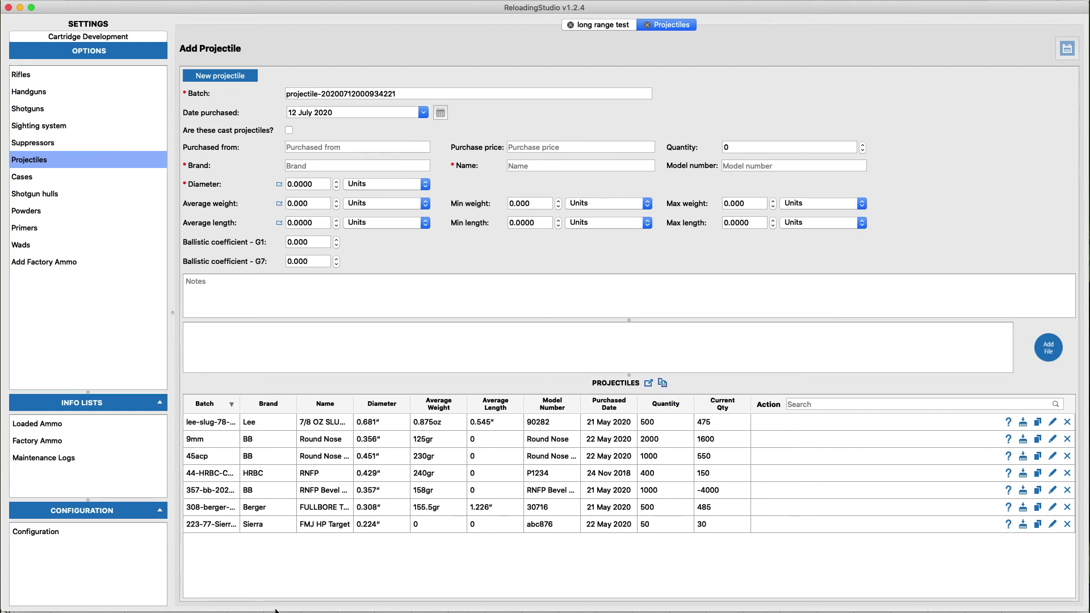
Step: Switch to the Excel workbook and clear the old case data from B4:E34
click(276, 605)
drag(63, 132, 285, 400)
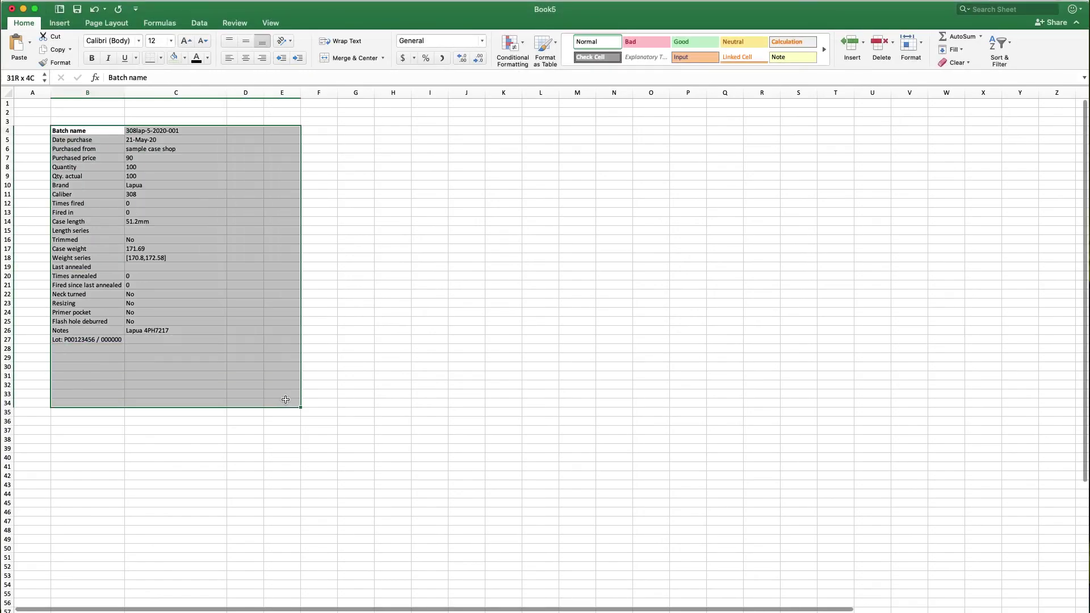
key(Delete)
click(207, 284)
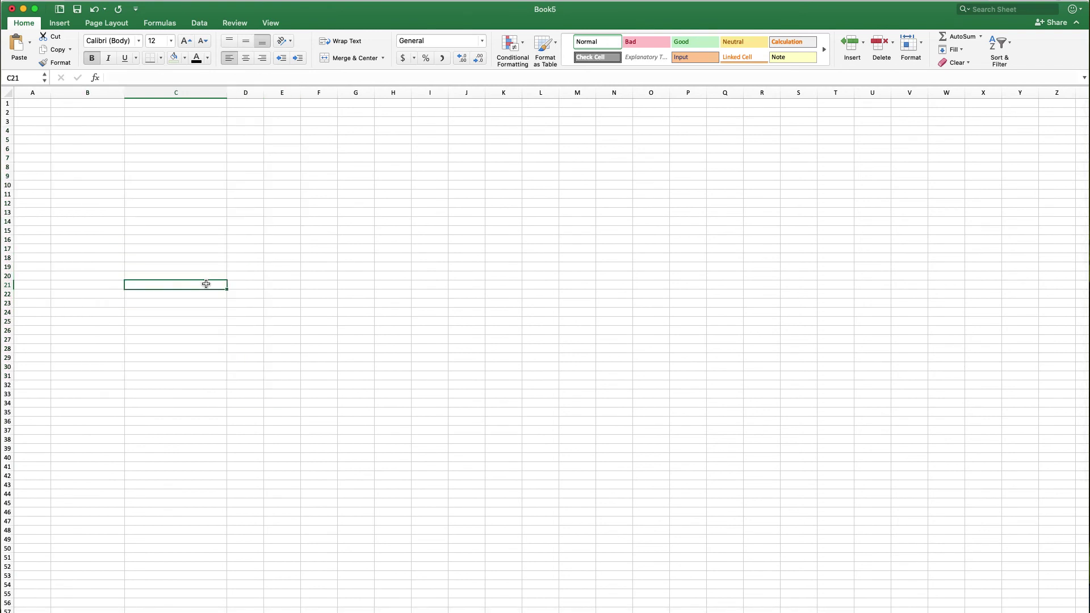
Step: Paste the copied projectiles table into the sheet starting at cell B4
right_click(93, 132)
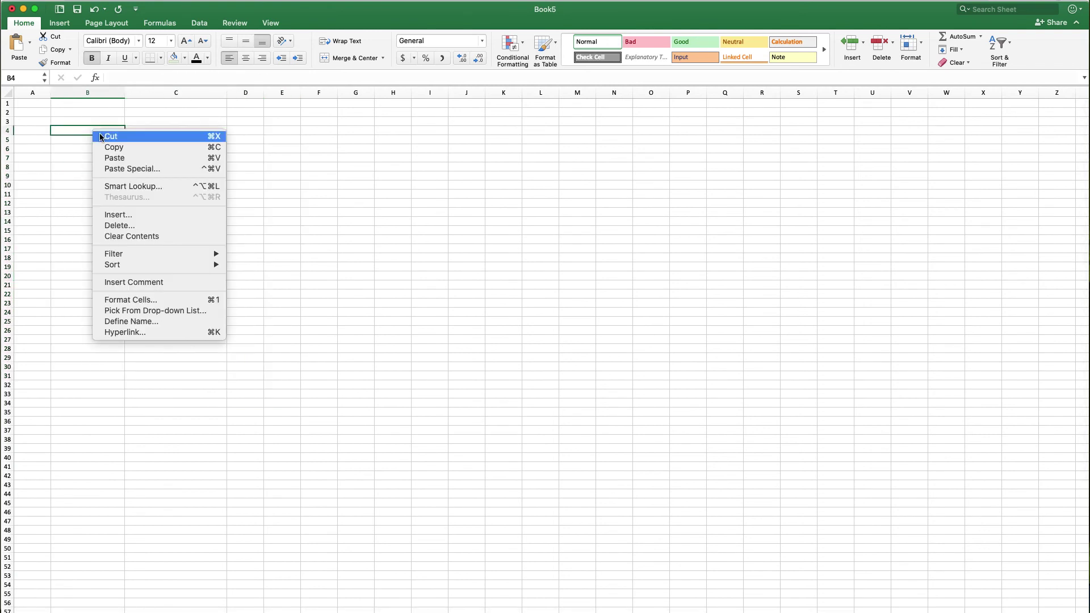
click(139, 159)
click(250, 284)
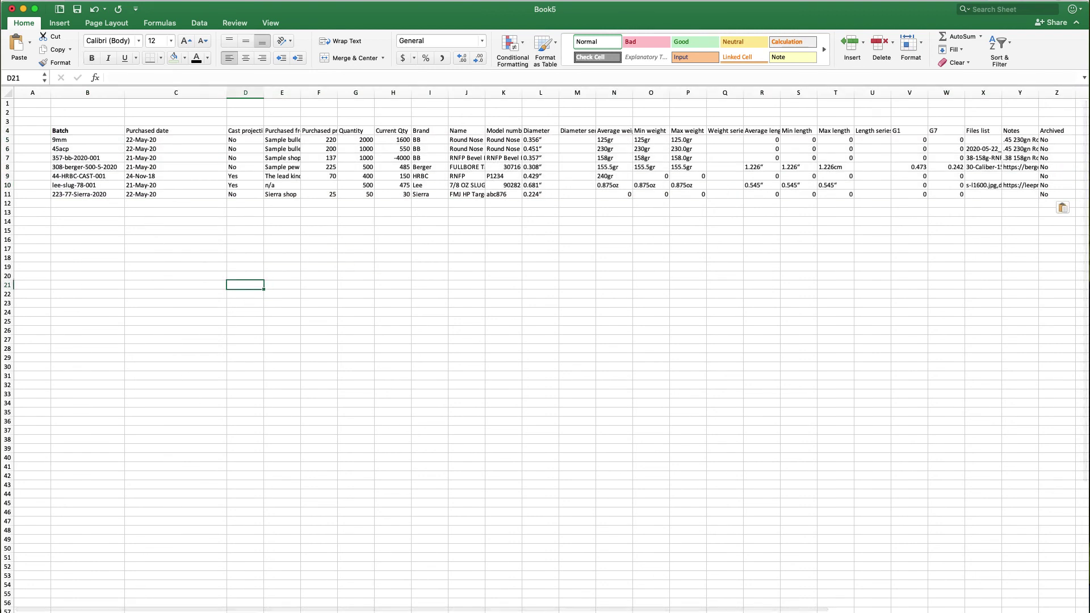
key(super+Tab)
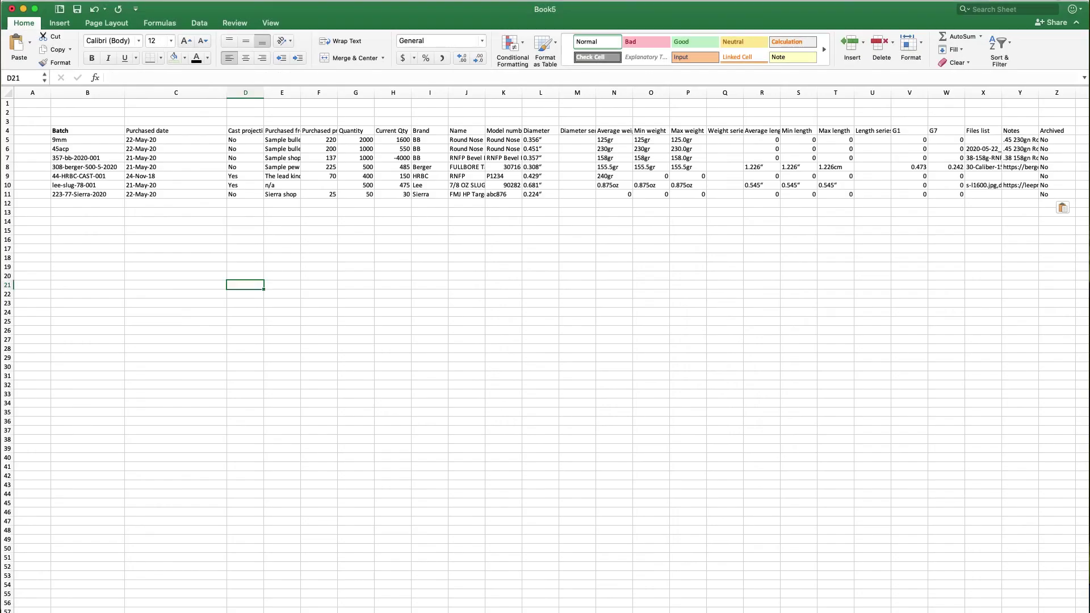
click(202, 261)
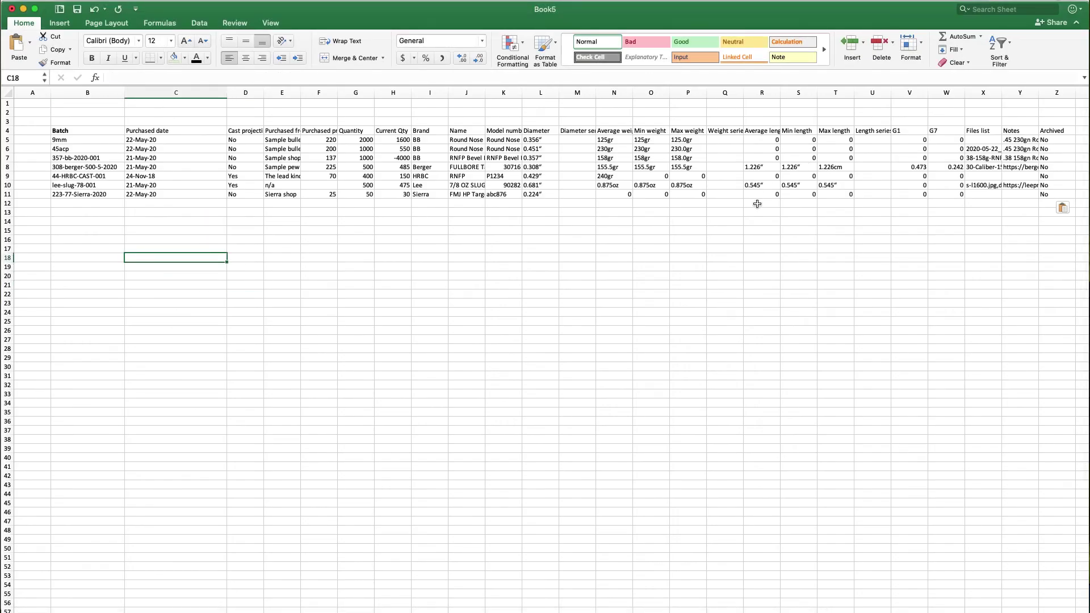
Step: Make the projectile header row 4 bold and left-align all cells of the sheet
click(10, 131)
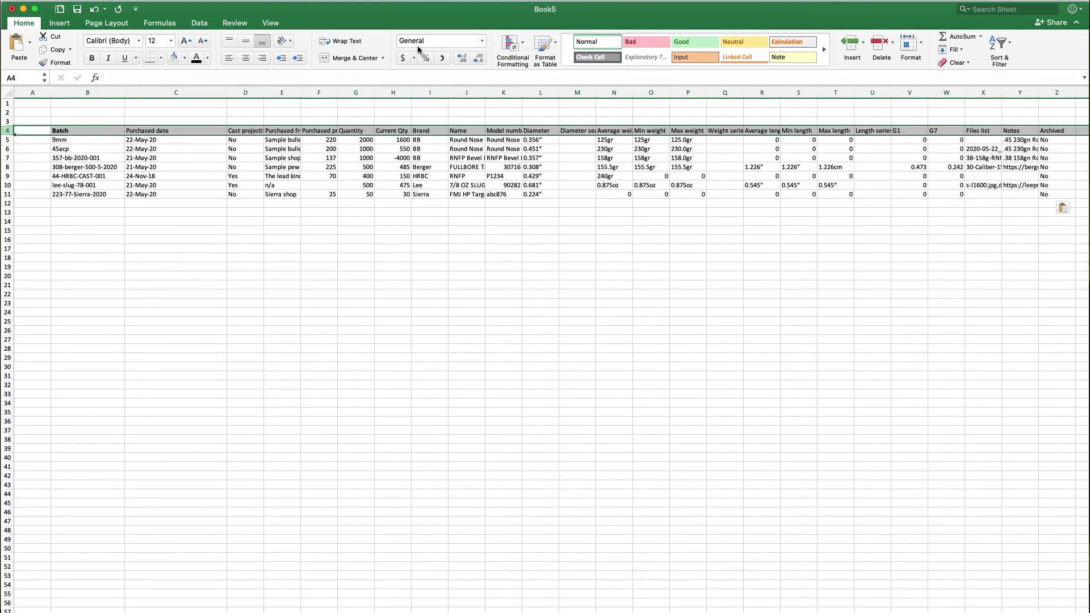
click(92, 58)
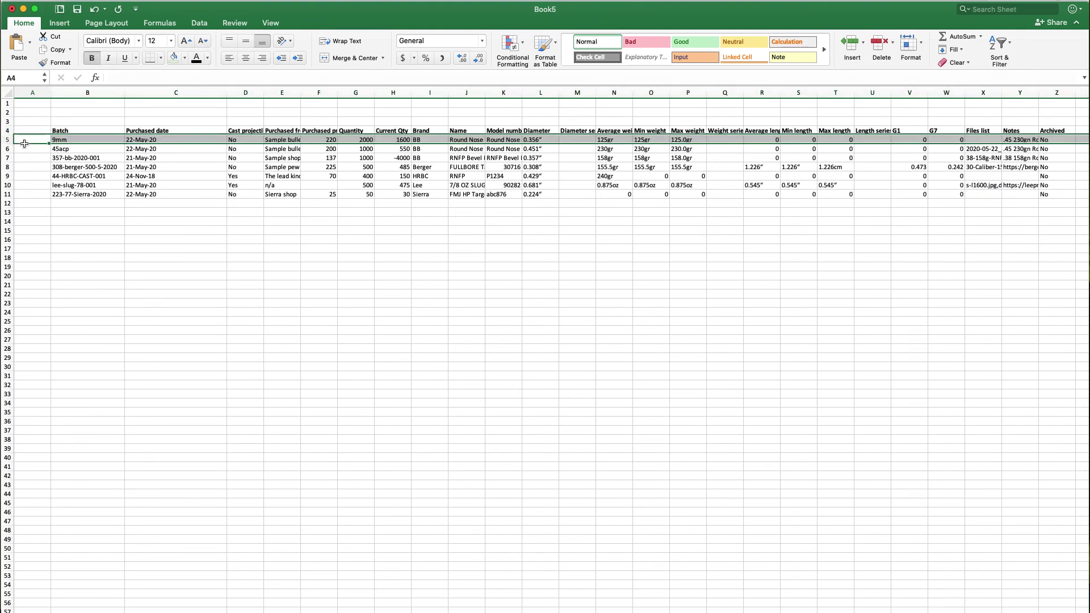
key(super+a)
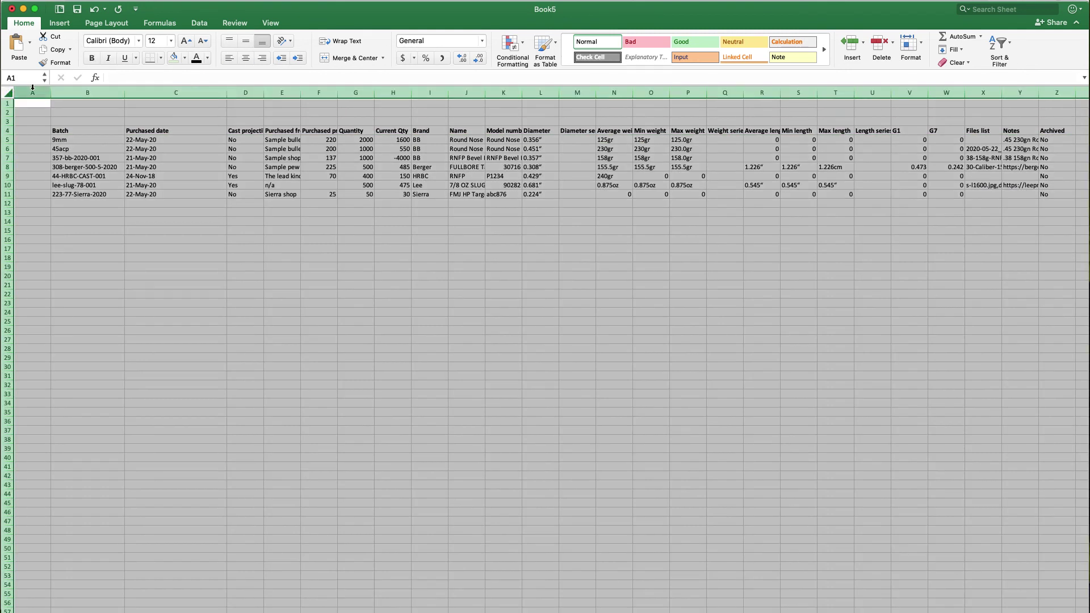
click(226, 58)
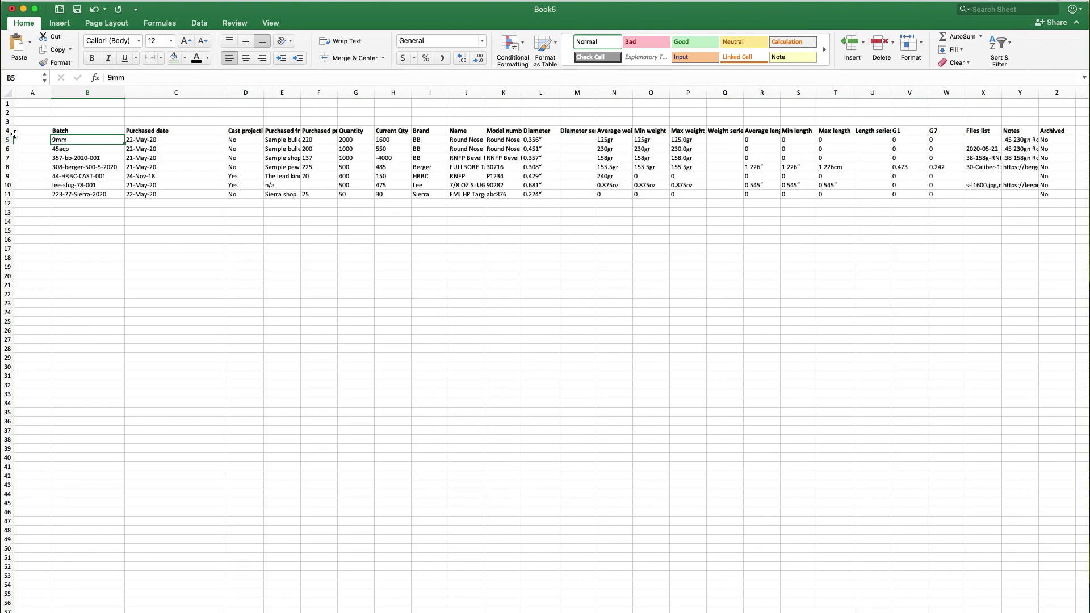
Step: Centre the column headings in row 4 horizontally
click(7, 131)
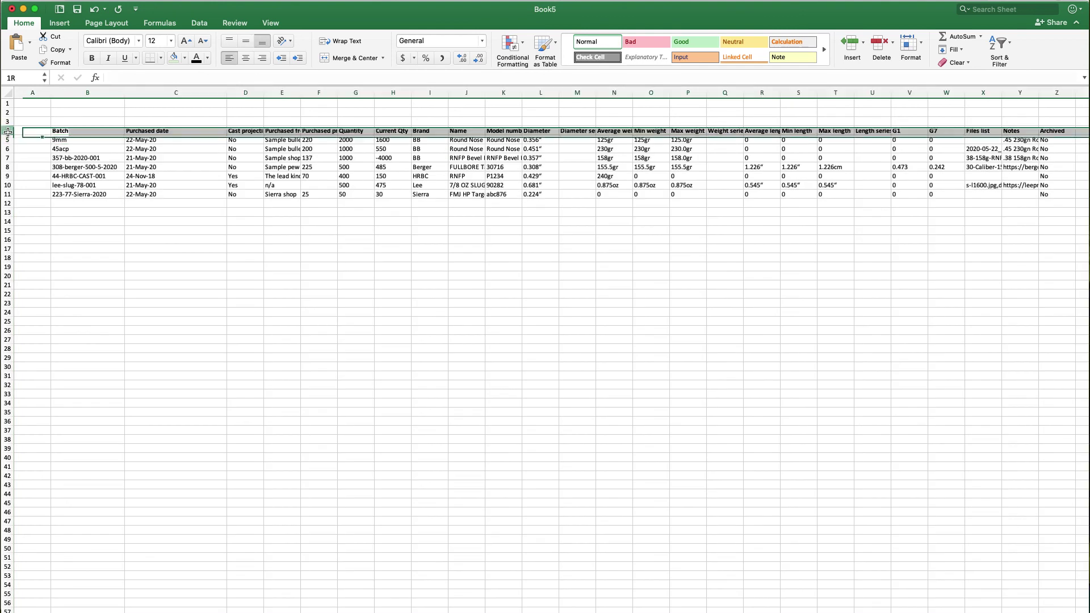
click(245, 58)
click(275, 285)
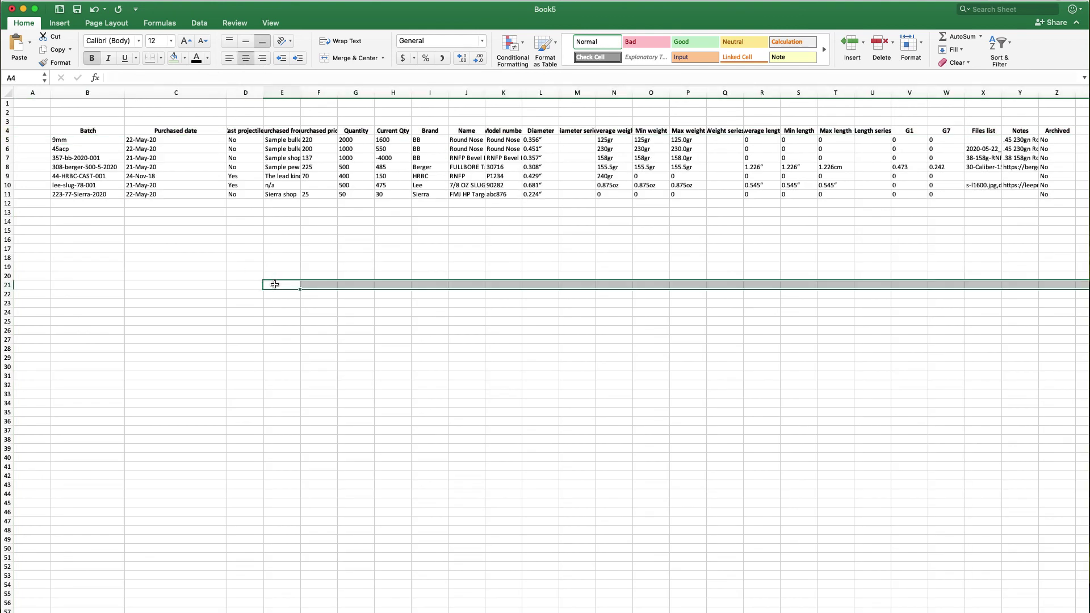